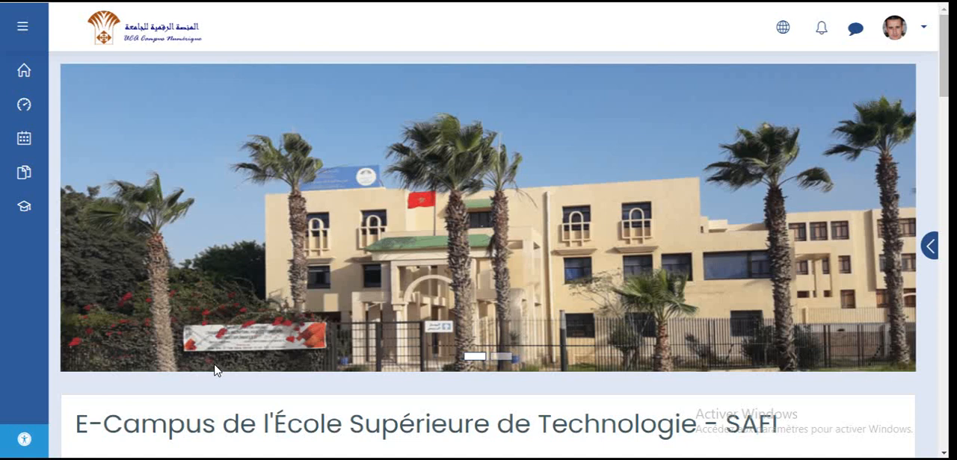
- Open the Formation EAD course from the course list
scroll(228, 335, "down", 2)
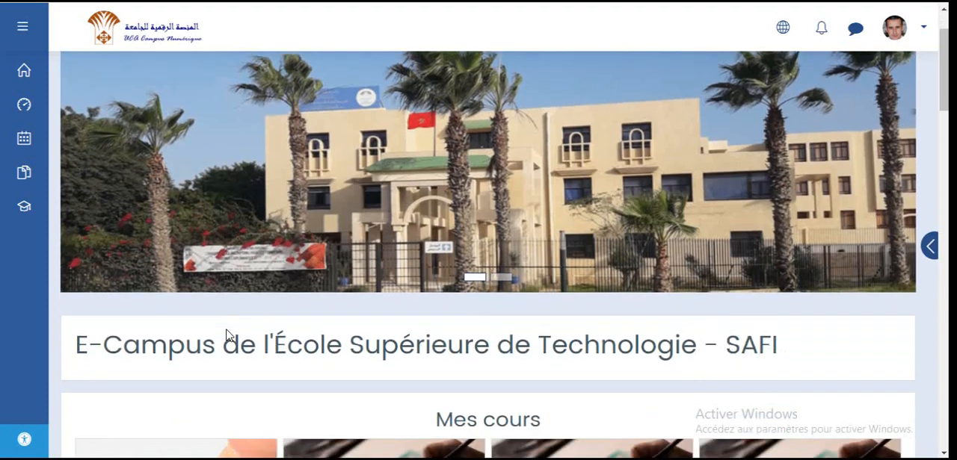
scroll(374, 395, "down", 1)
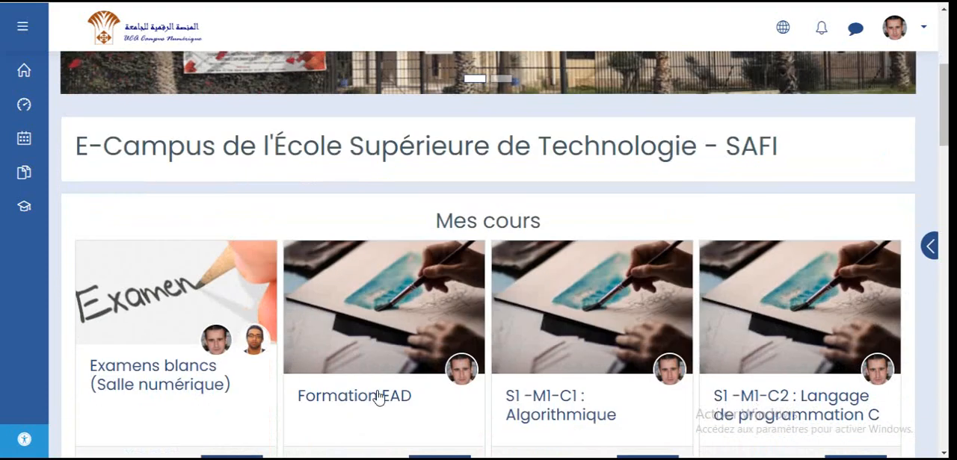
scroll(373, 325, "down", 2)
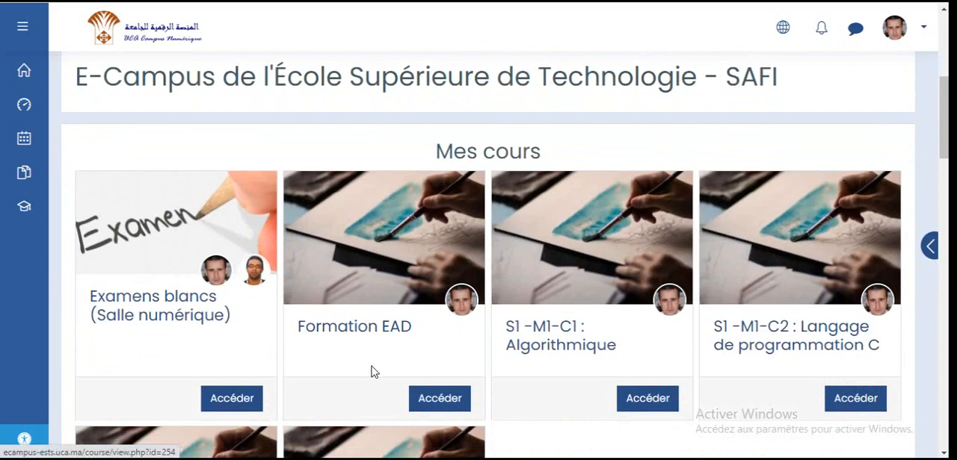
left_click(388, 327)
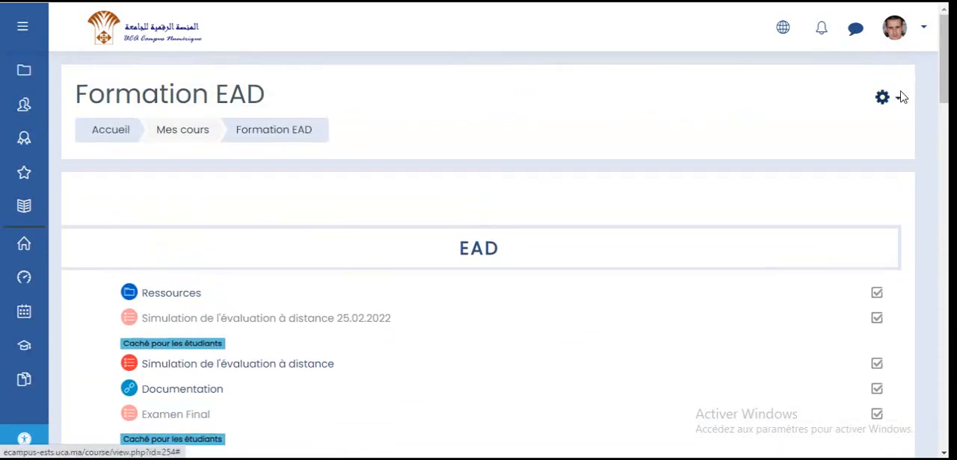
- Turn on editing and add a Test activity to the EAD section
left_click(900, 97)
left_click(787, 155)
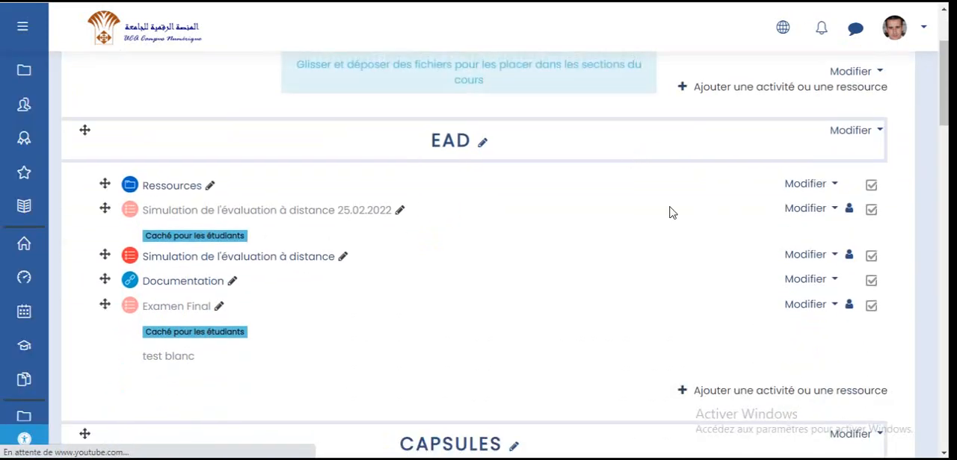
left_click(835, 397)
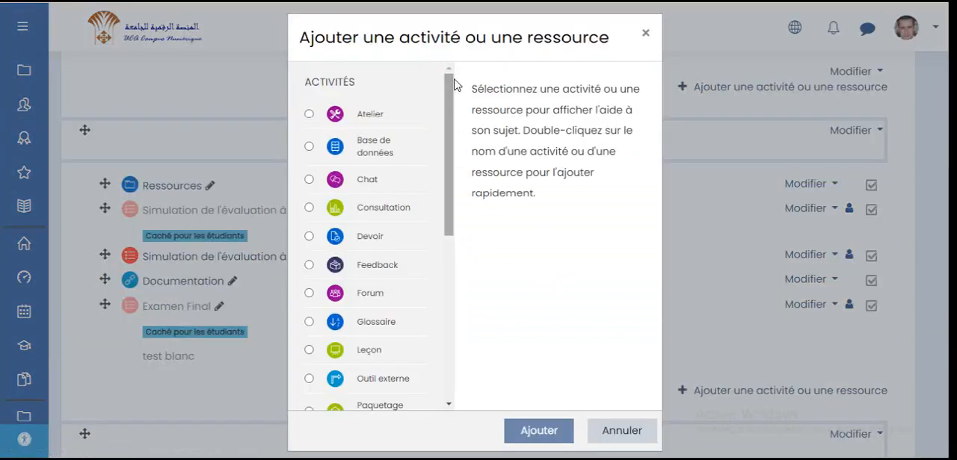
scroll(453, 93, "down", 1)
scroll(456, 104, "down", 2)
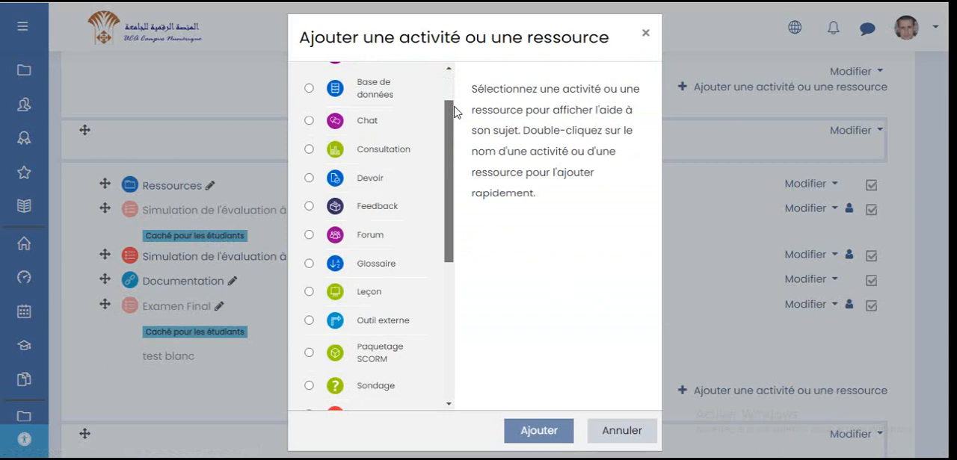
scroll(455, 112, "down", 5)
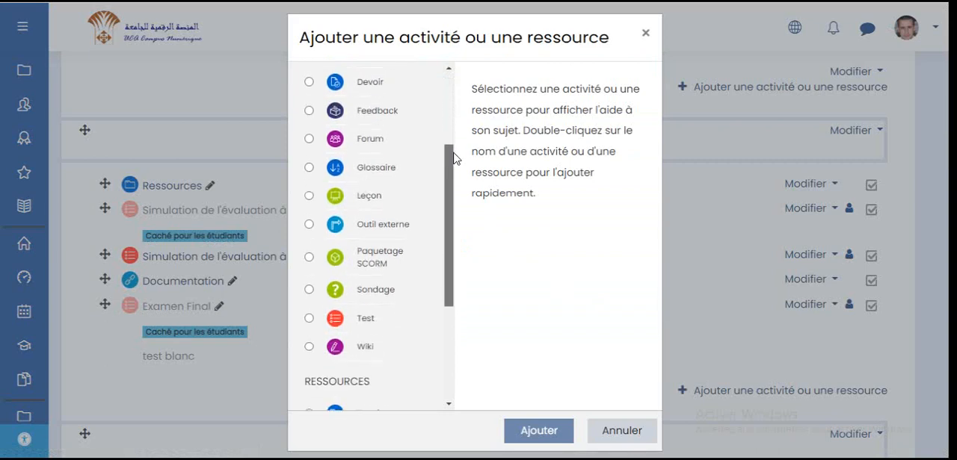
left_click(381, 313)
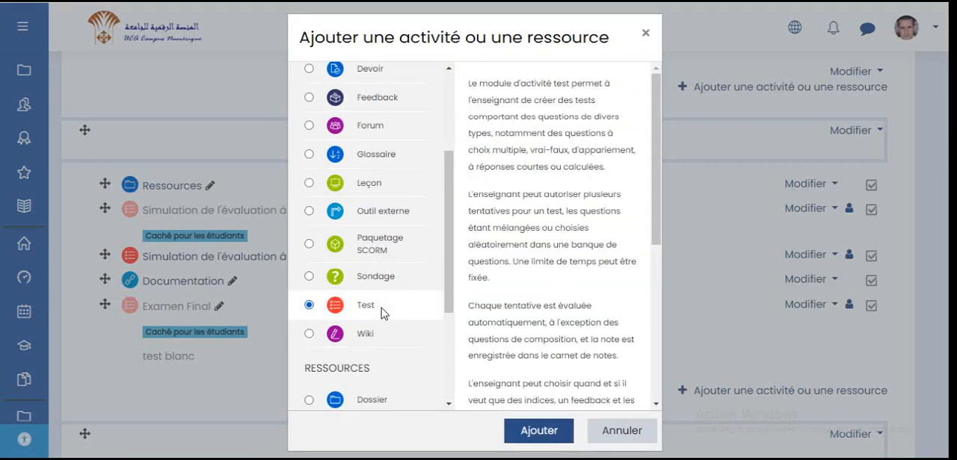
left_click(539, 432)
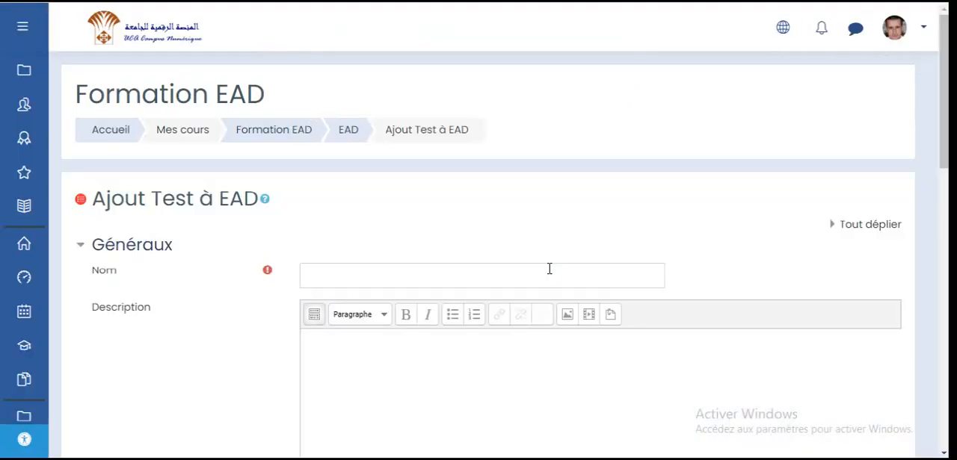
- Name the test "Examen blanc"
scroll(550, 269, "down", 3)
scroll(550, 269, "up", 3)
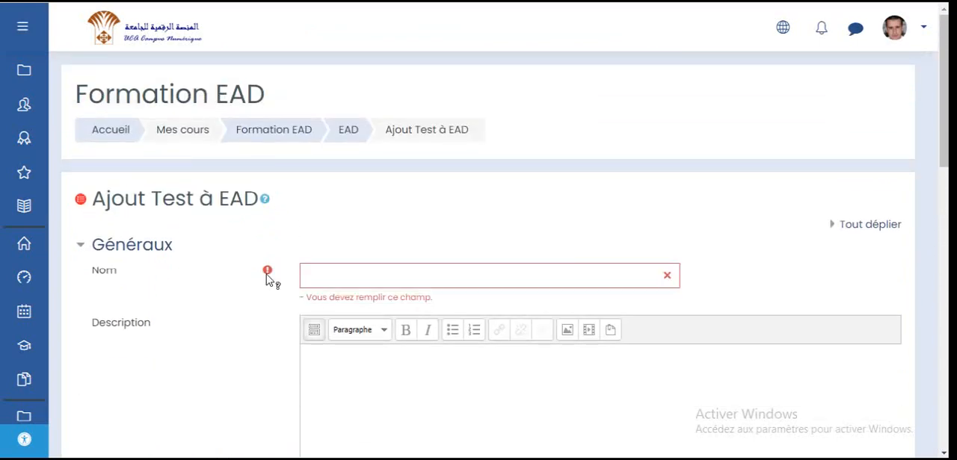
left_click(313, 274)
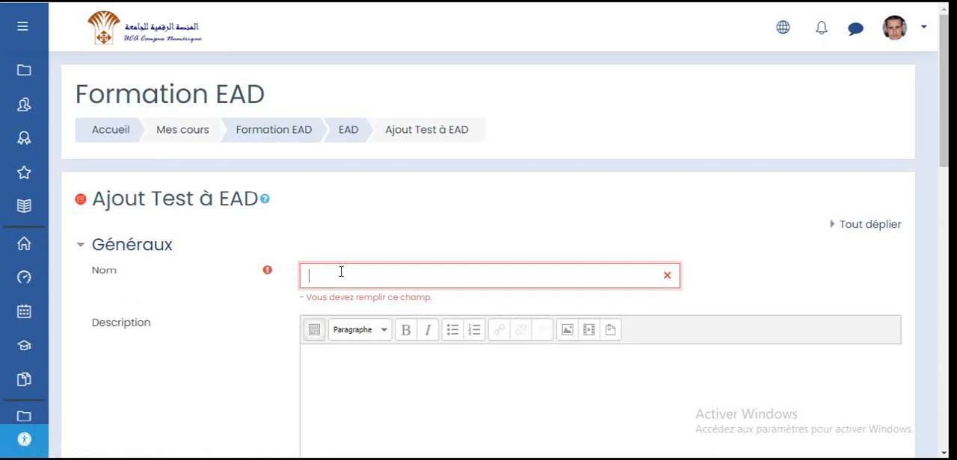
type("Examen blanc")
- Paste the prepared description text into the test's Description field
scroll(351, 272, "down", 2)
left_click(422, 242)
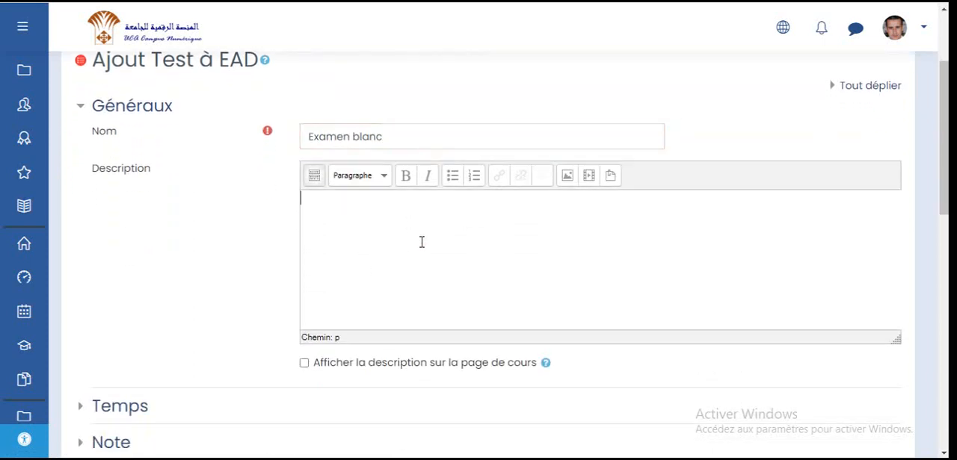
type("Séance d'échange et de partage des expériences Evaluation A Distance (EAD) sur la platefome Moodle  C'est une simulation de l'évaluation à distance sur la plateforme Moodle. Ce test comporte neuf questions d'une durée globale de 10 min.")
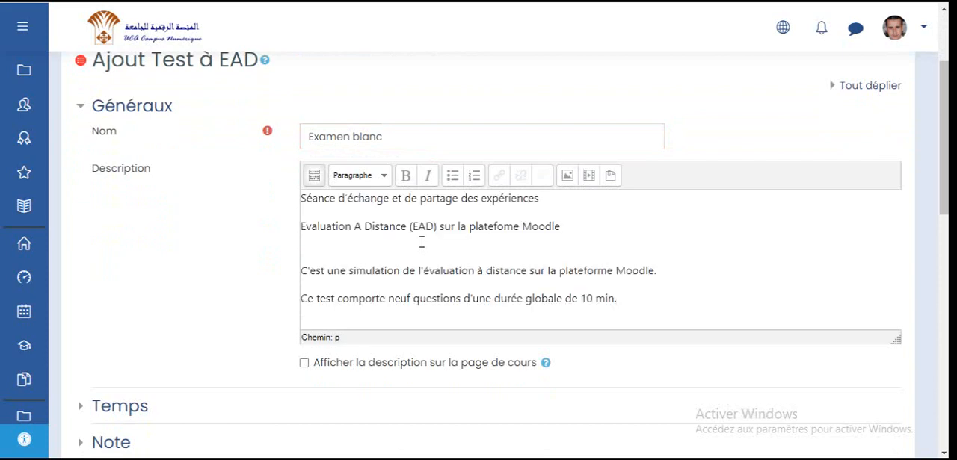
- Make the first two description lines bold and centred
left_click_drag(570, 228, 301, 197)
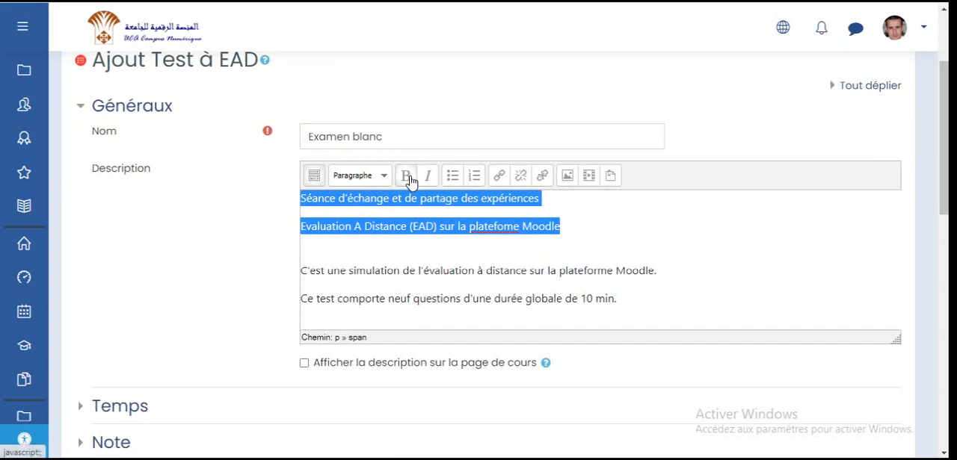
left_click(410, 182)
left_click(314, 176)
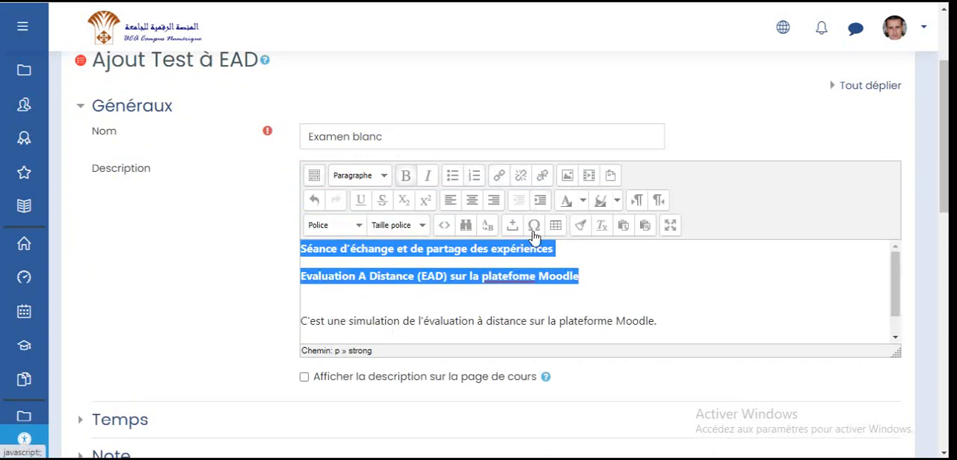
left_click(475, 201)
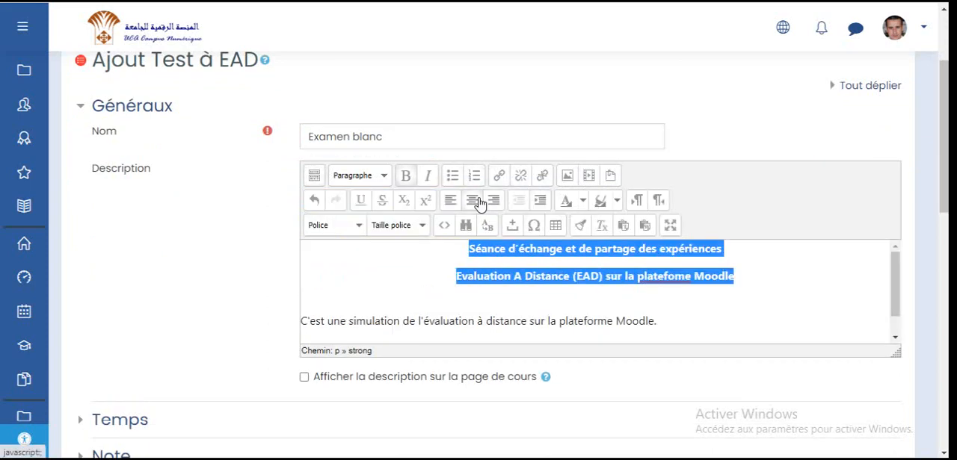
- Enable the time limit in the Temps section and set it to 10 minutes
scroll(418, 299, "down", 1)
scroll(234, 284, "down", 3)
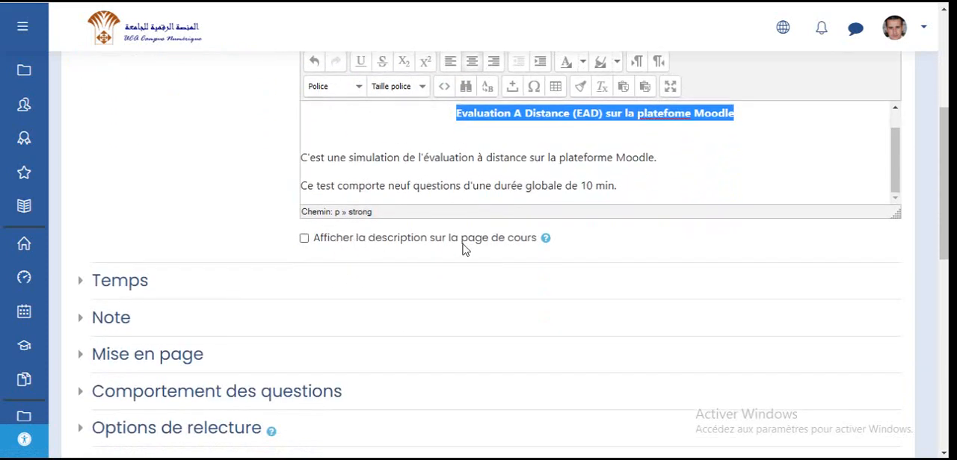
scroll(513, 245, "up", 1)
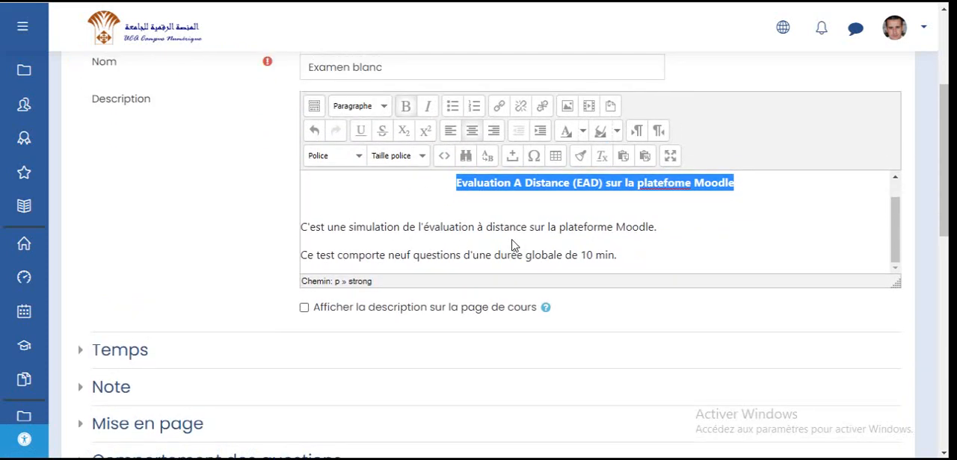
scroll(513, 246, "up", 1)
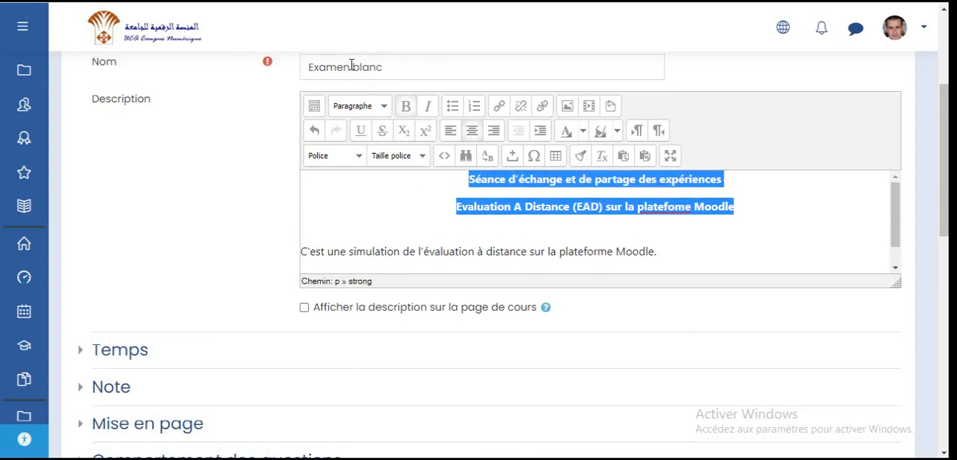
scroll(370, 167, "down", 2)
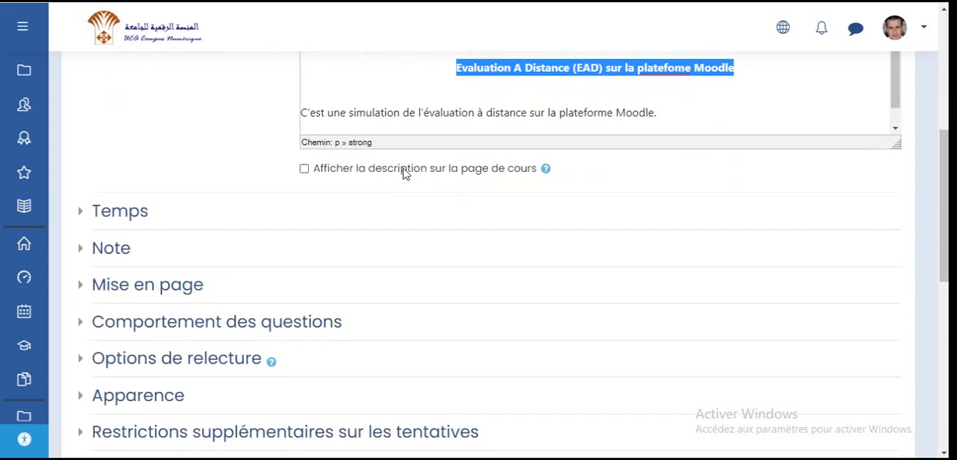
left_click(132, 217)
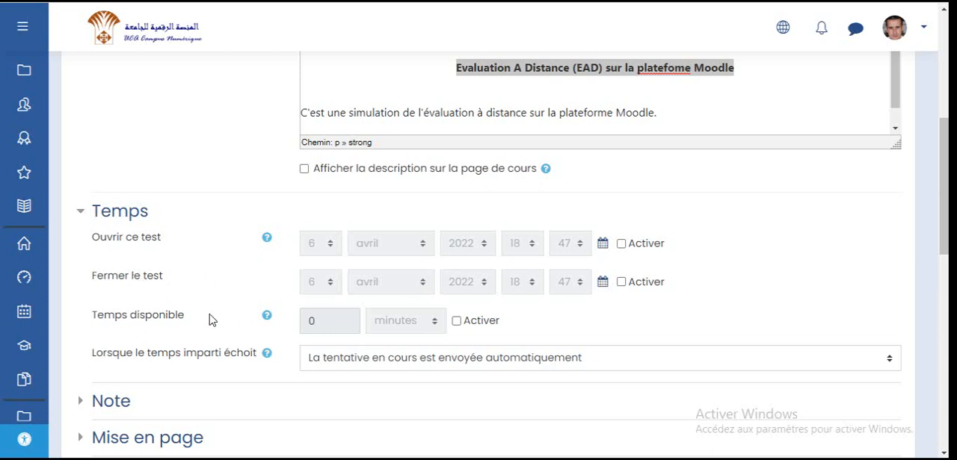
left_click(464, 323)
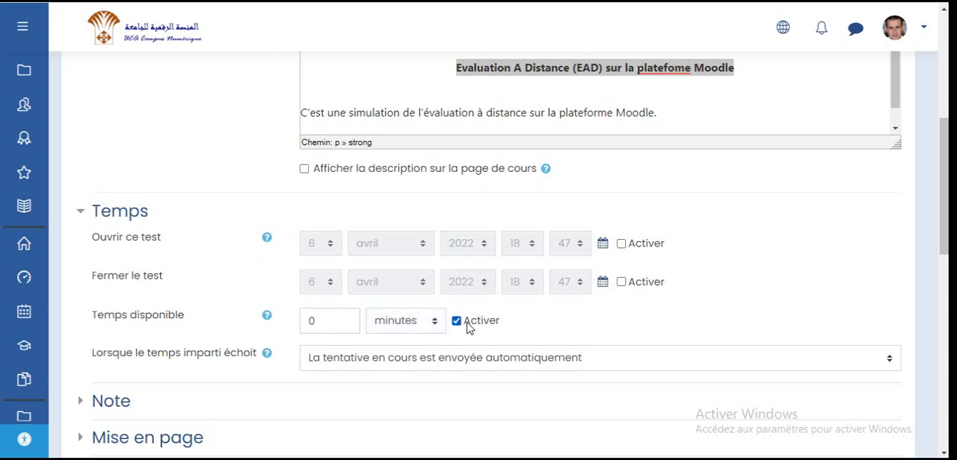
double_click(341, 325)
type("10")
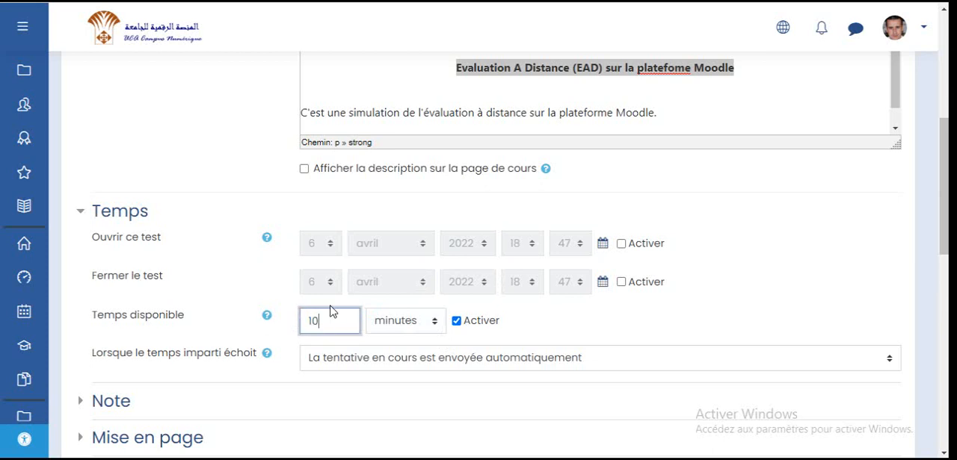
scroll(333, 312, "down", 2)
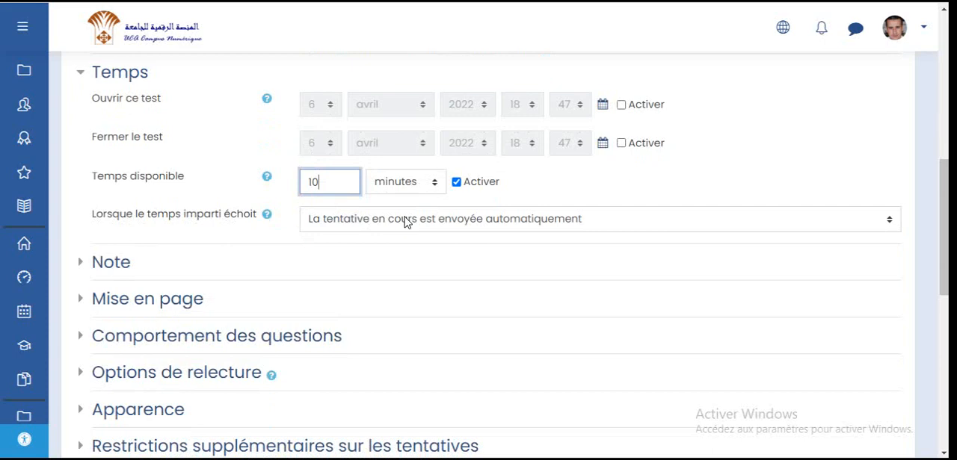
left_click(474, 225)
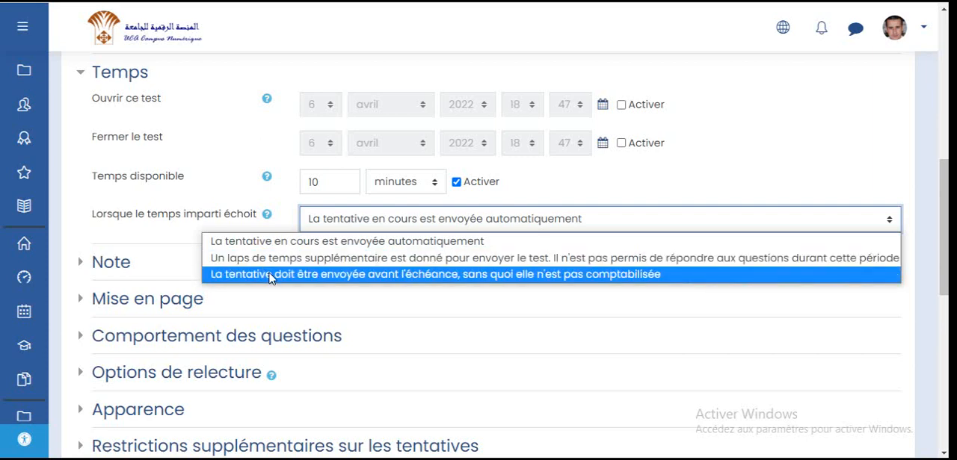
left_click(528, 217)
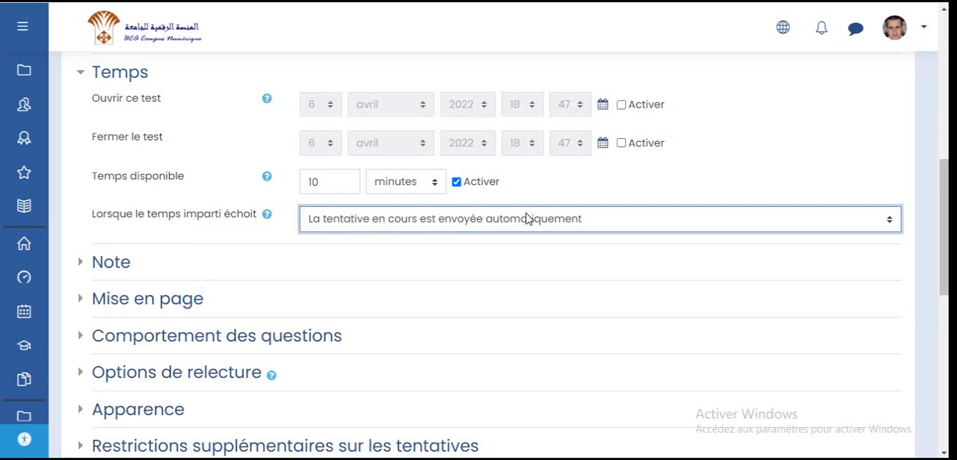
- Set the number of allowed attempts in the Note section to 1
left_click(119, 267)
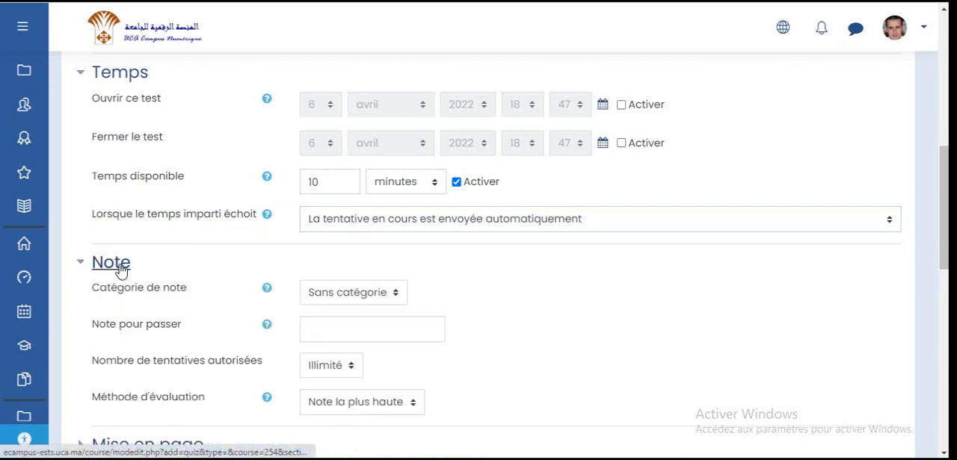
scroll(207, 239, "down", 3)
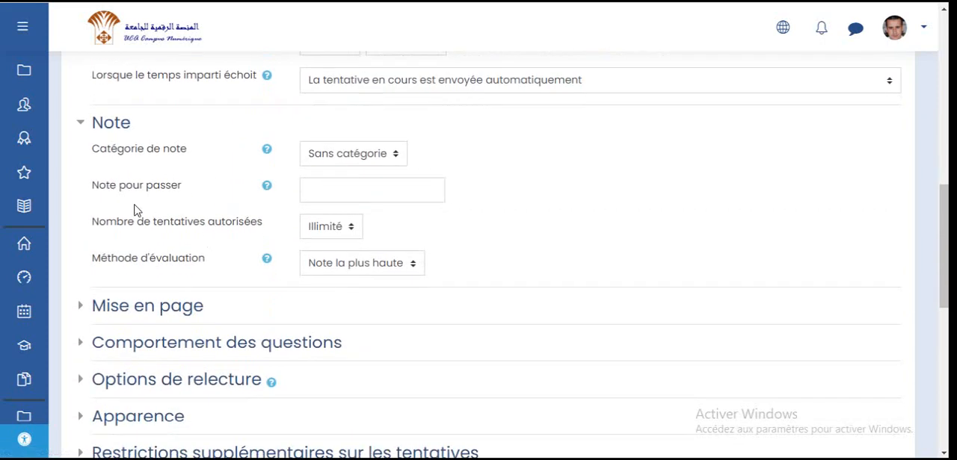
left_click(348, 154)
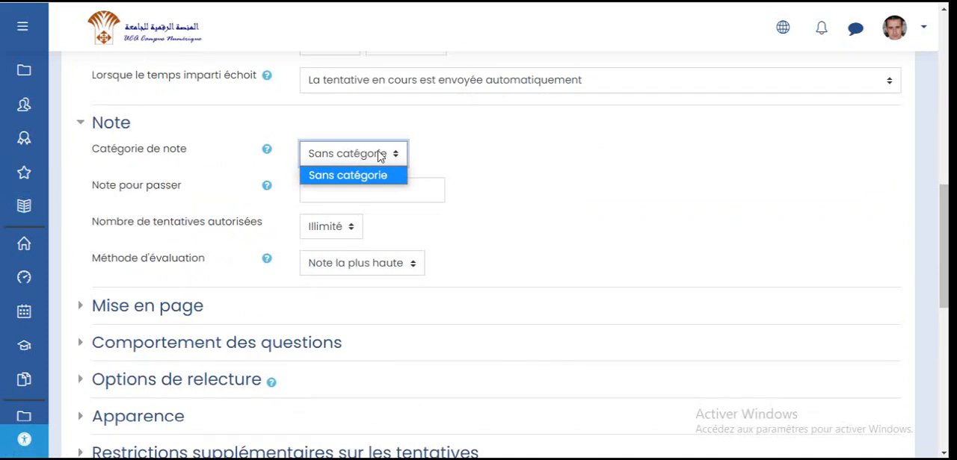
left_click(142, 189)
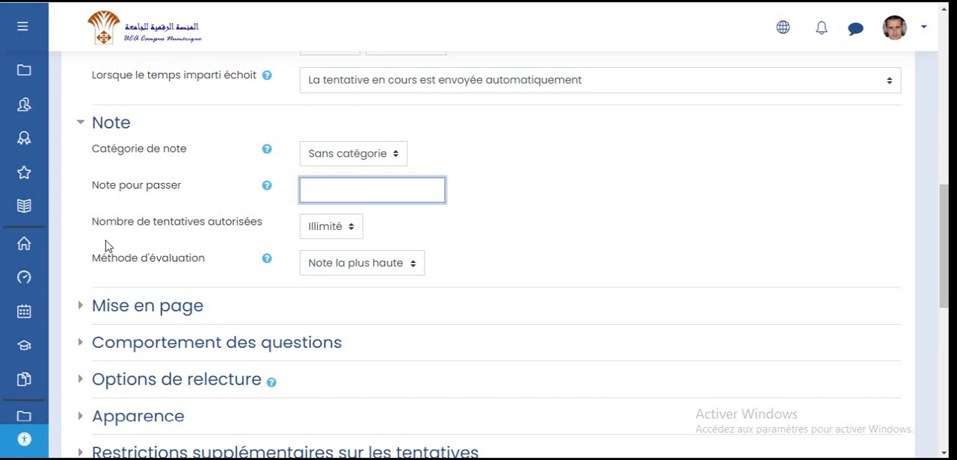
left_click(336, 229)
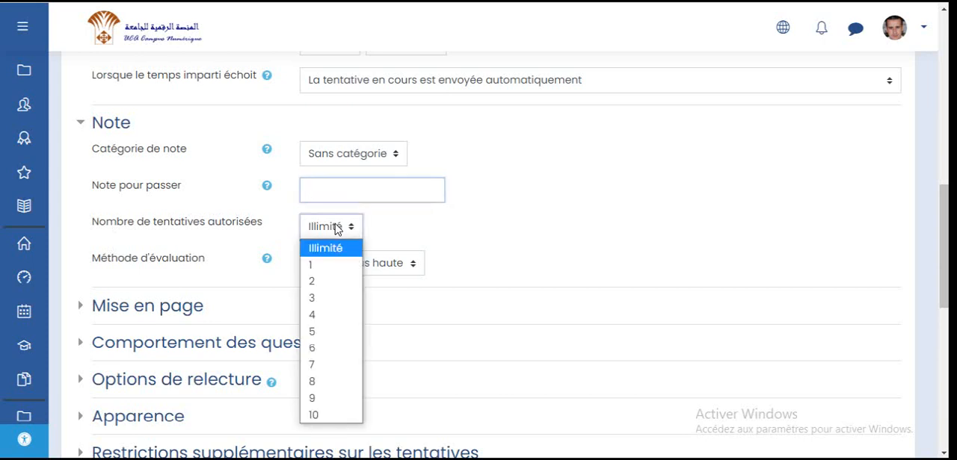
left_click(329, 266)
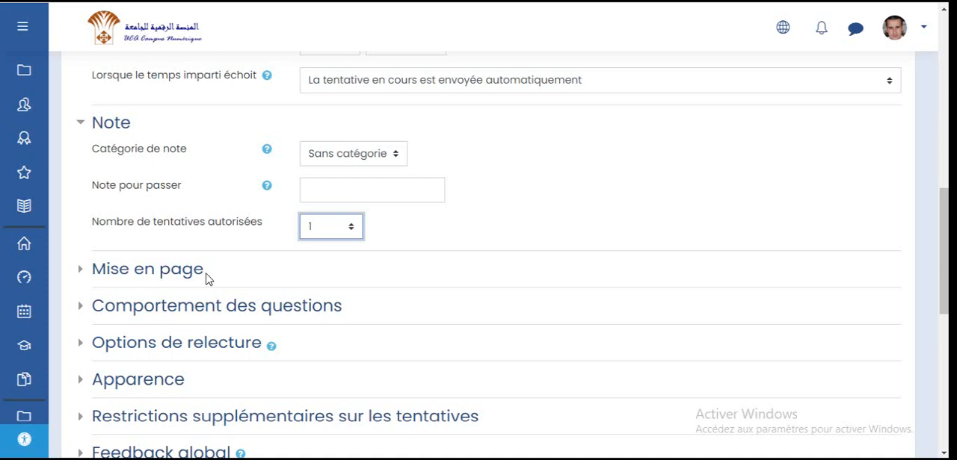
- In the Mise en page section, keep a new page for each question and set the navigation method to Séquentielle
scroll(213, 209, "down", 1)
left_click(177, 200)
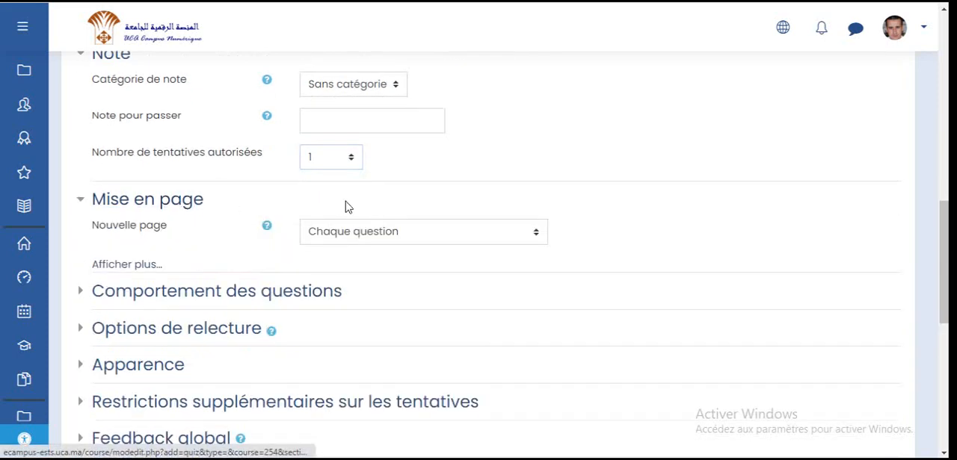
left_click(369, 238)
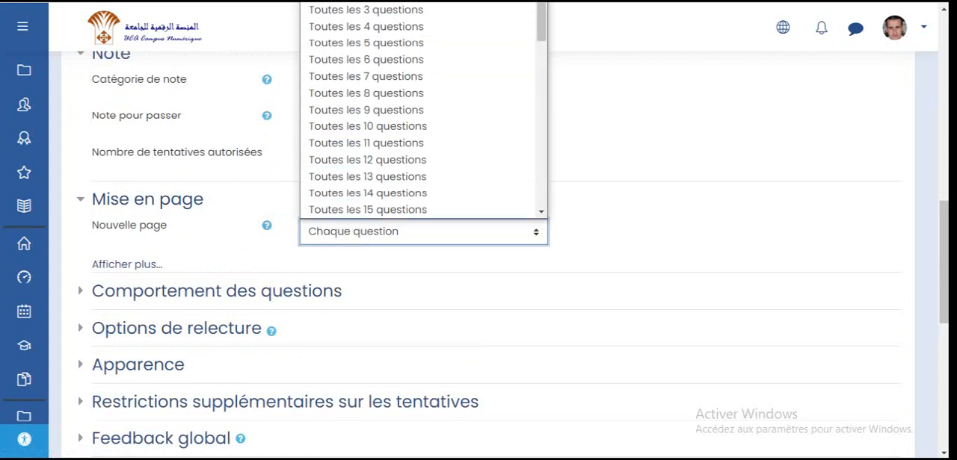
left_click(338, 233)
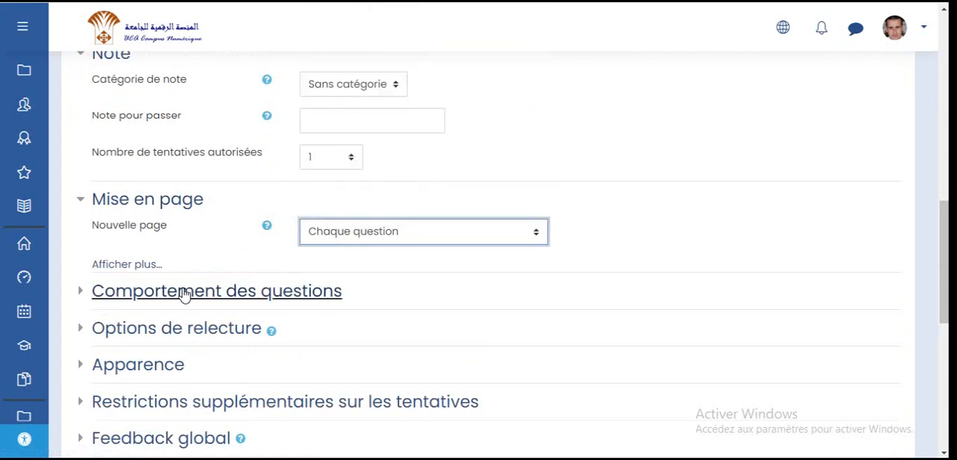
left_click(148, 265)
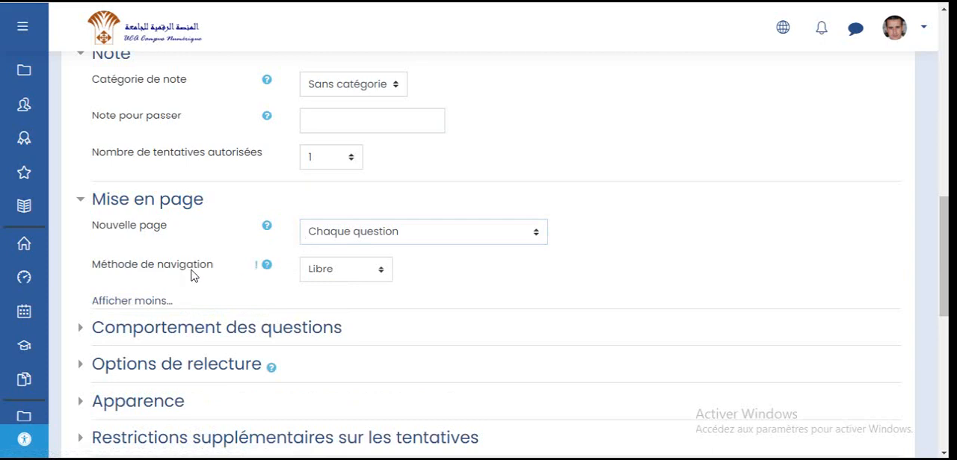
scroll(312, 241, "down", 1)
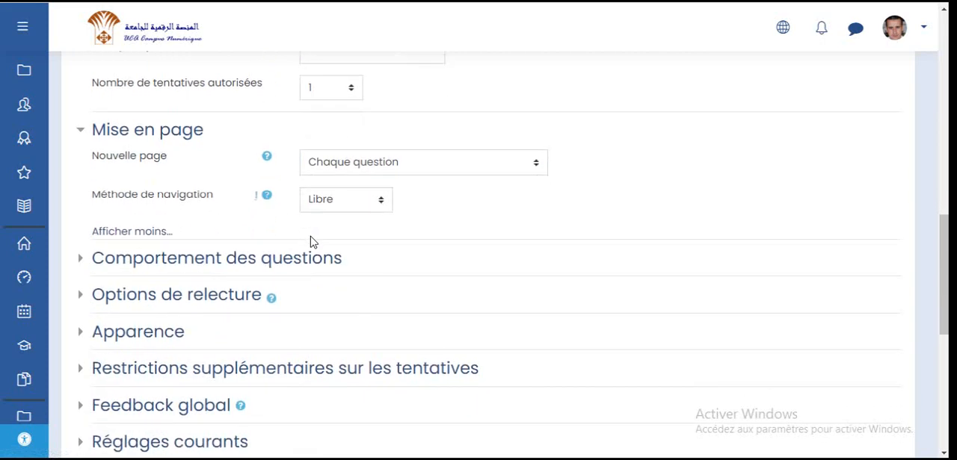
left_click(364, 200)
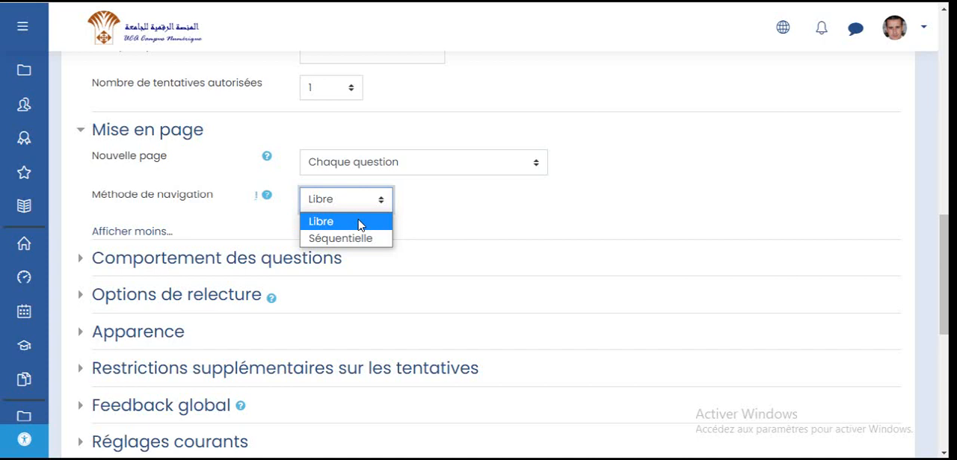
left_click(365, 240)
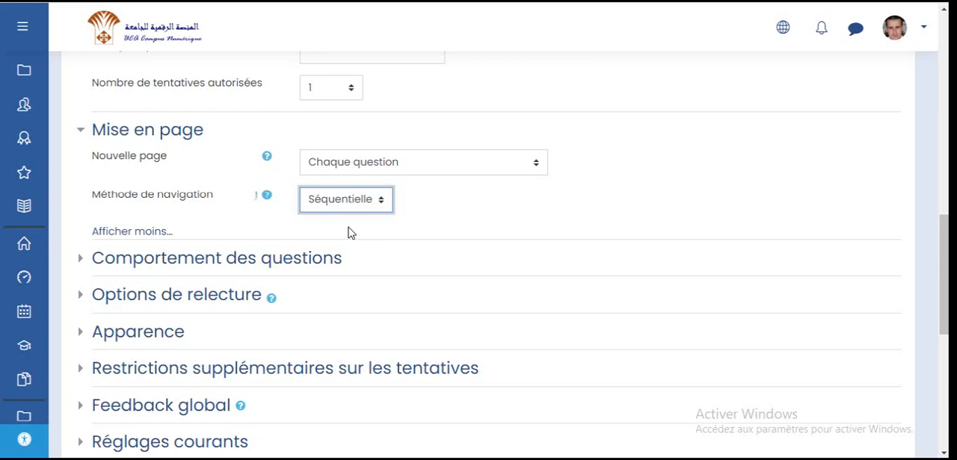
- Expand the question behaviour section and view the available behaviour modes
left_click(175, 263)
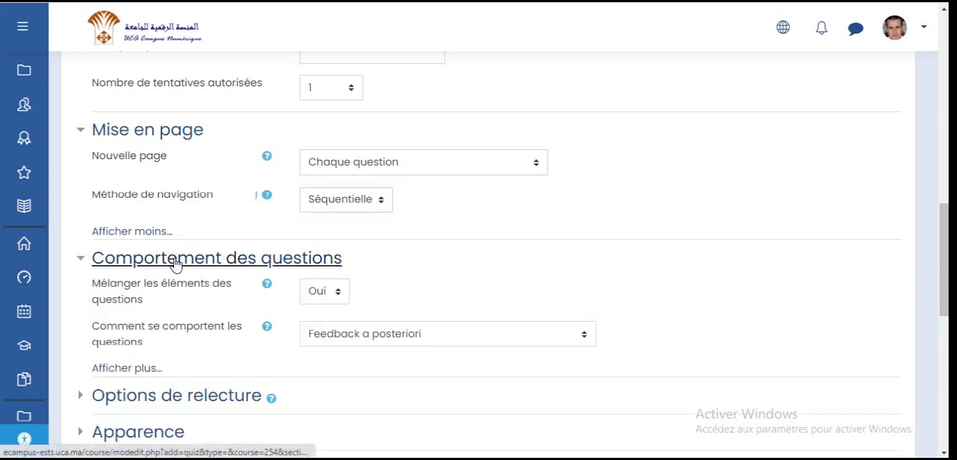
scroll(223, 252, "down", 1)
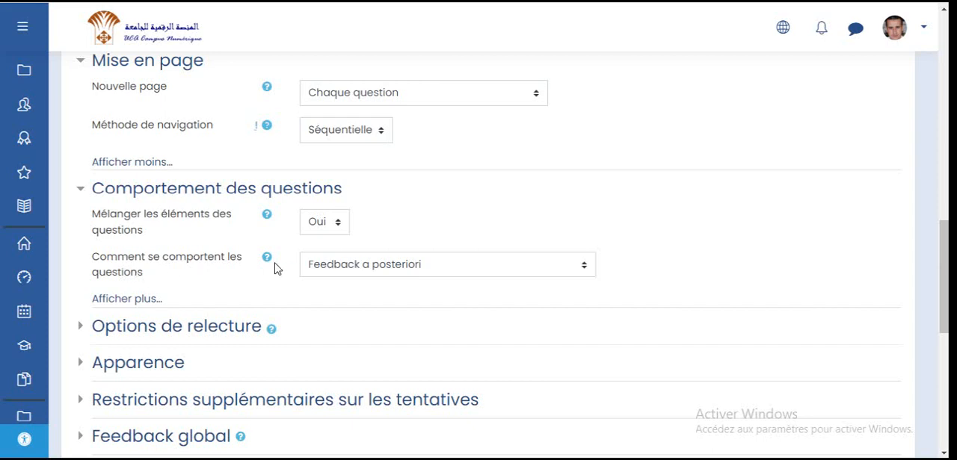
left_click(365, 264)
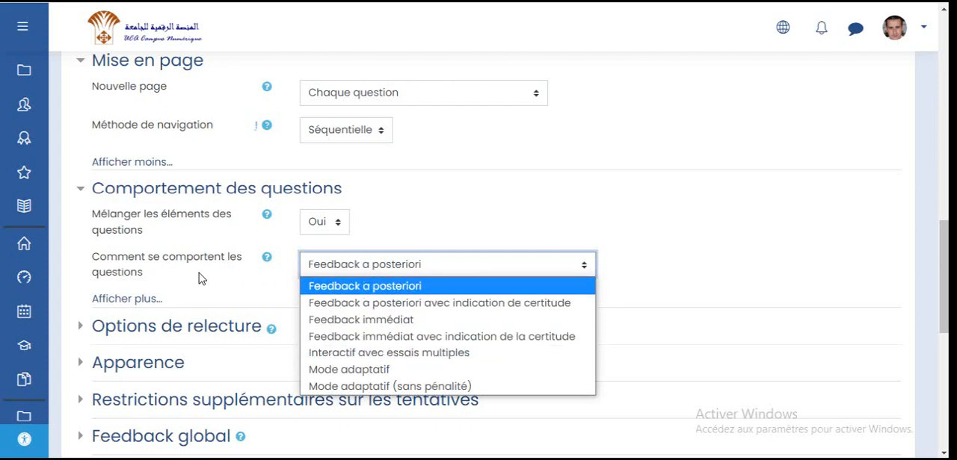
left_click(160, 272)
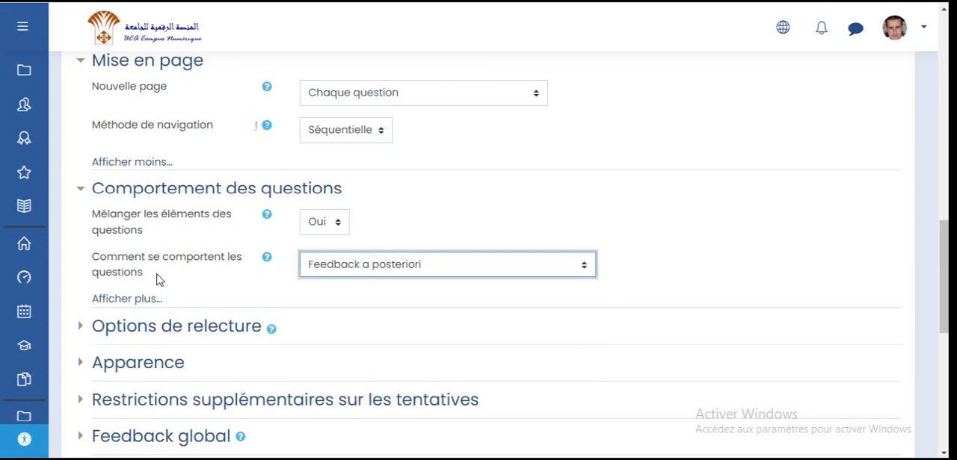
- In the review options, untick La tentative, Points and Feedback global for immediately after the attempt and while the quiz is still open
left_click(151, 331)
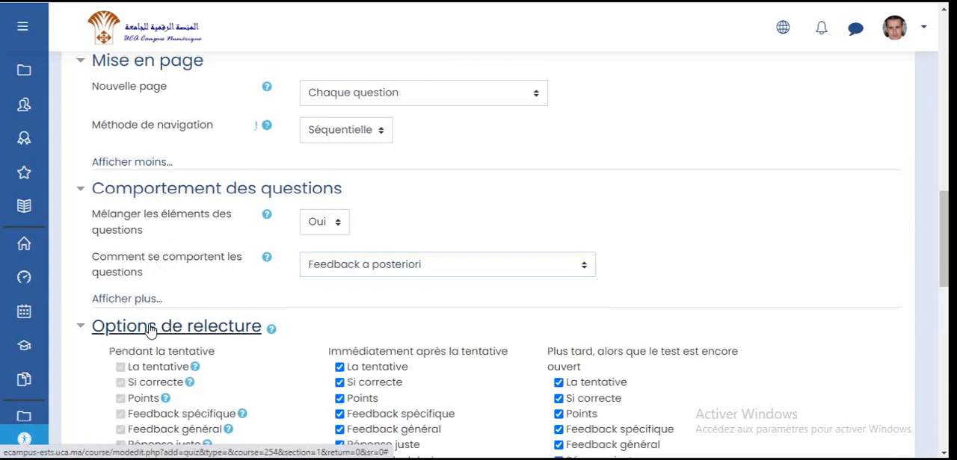
scroll(150, 329, "down", 3)
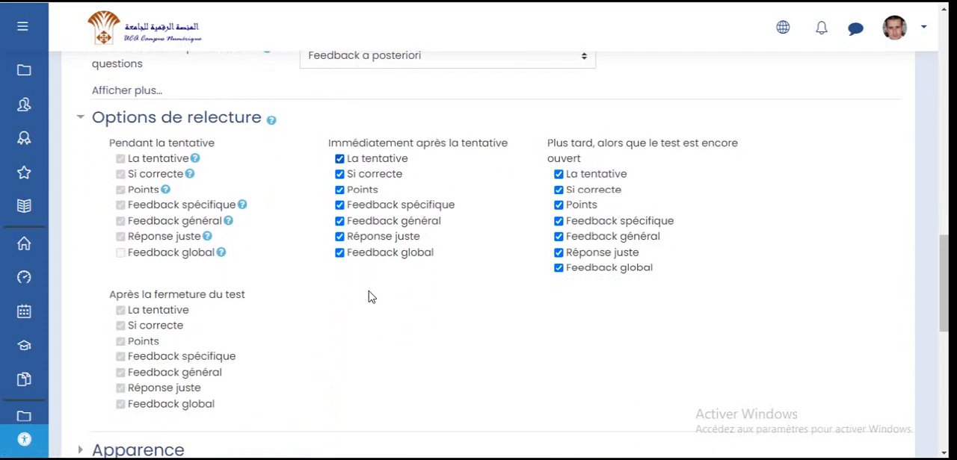
scroll(369, 297, "up", 2)
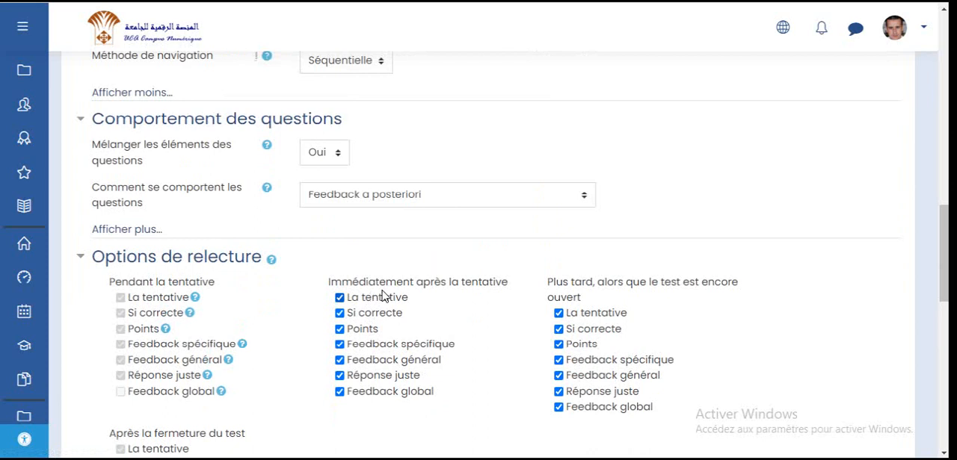
left_click(340, 298)
left_click(373, 330)
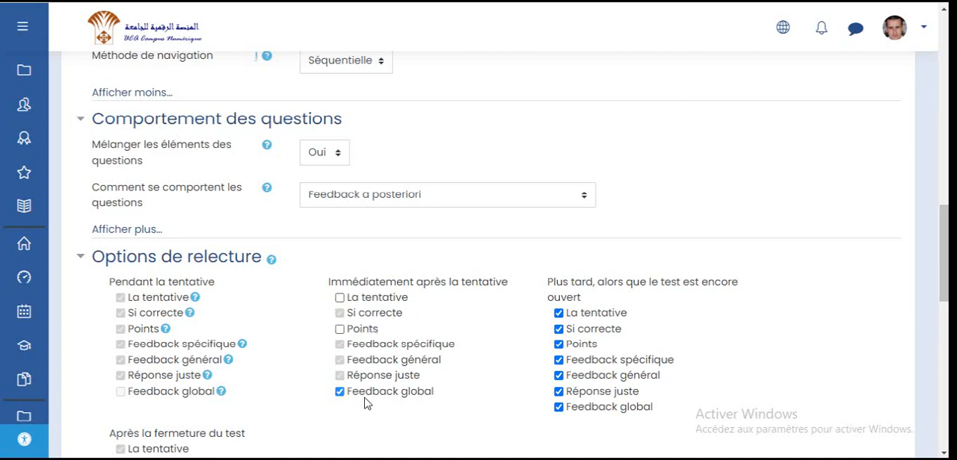
left_click(366, 392)
left_click(584, 314)
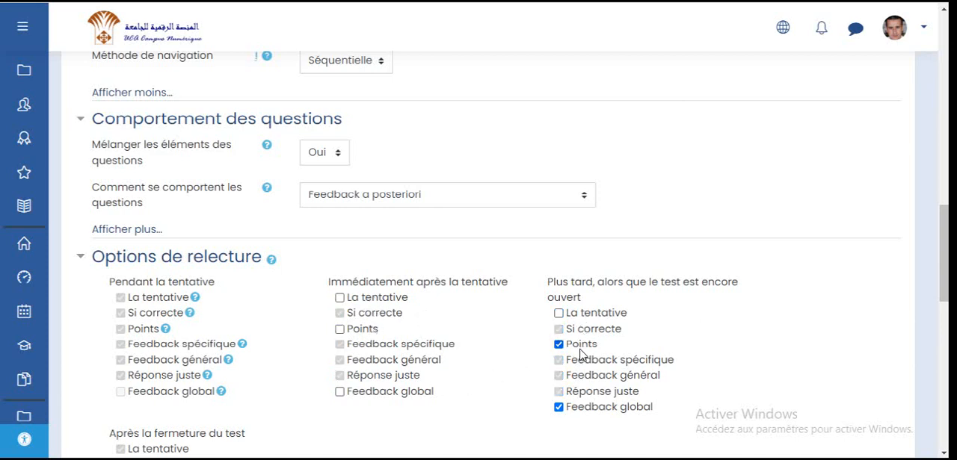
left_click(580, 346)
left_click(592, 408)
scroll(375, 343, "down", 2)
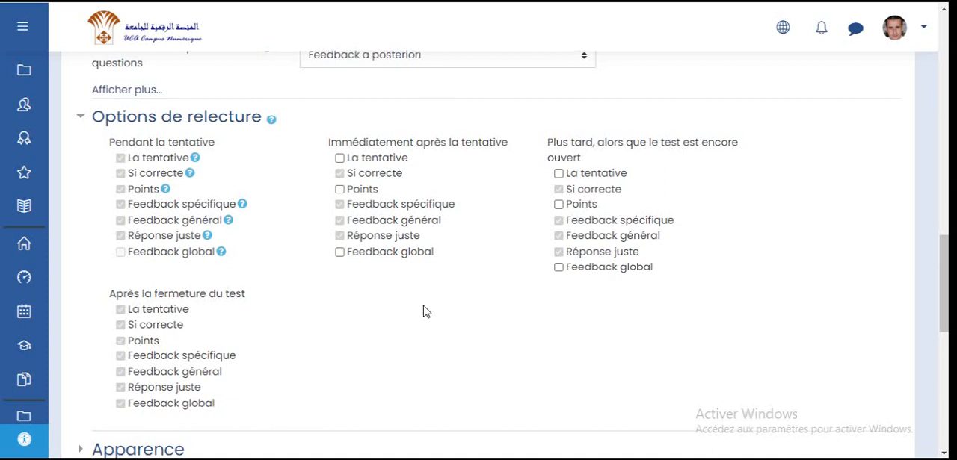
- In the Apparence section, set the decimal places in grades to 3 and reveal the extra appearance options
scroll(423, 314, "down", 3)
left_click(177, 245)
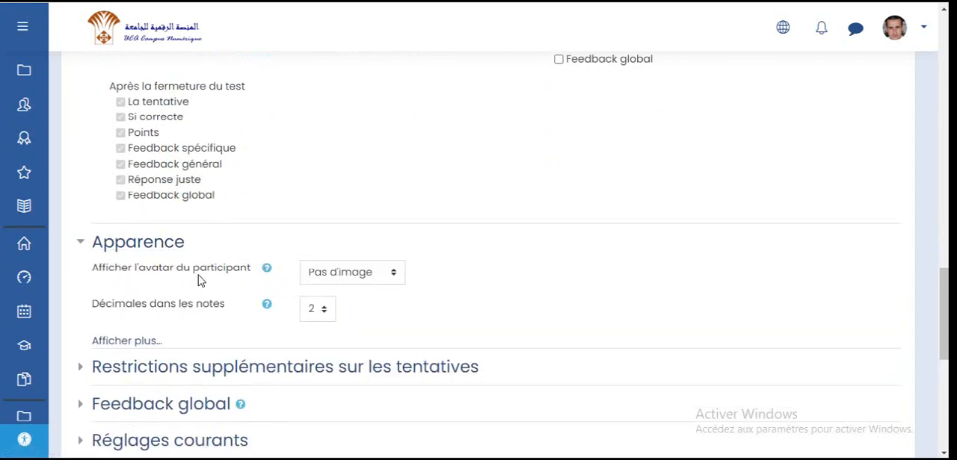
left_click_drag(98, 271, 234, 273)
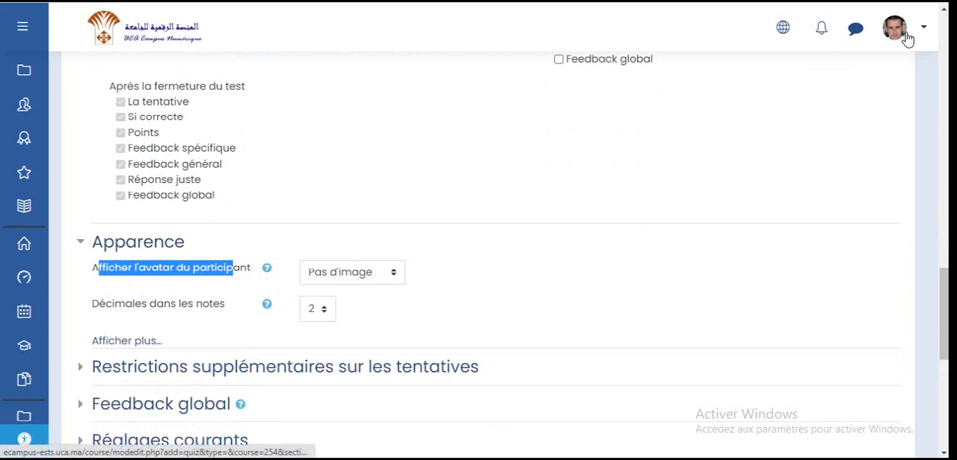
left_click(333, 271)
left_click(333, 271)
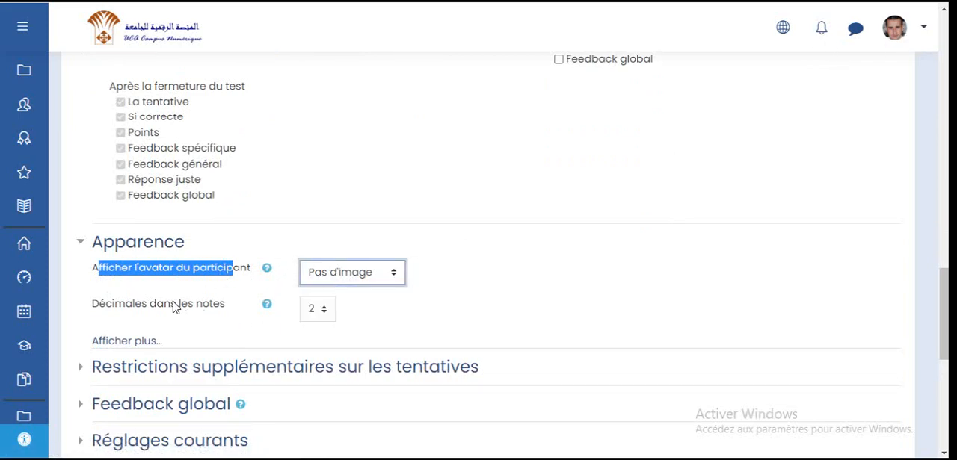
left_click(316, 311)
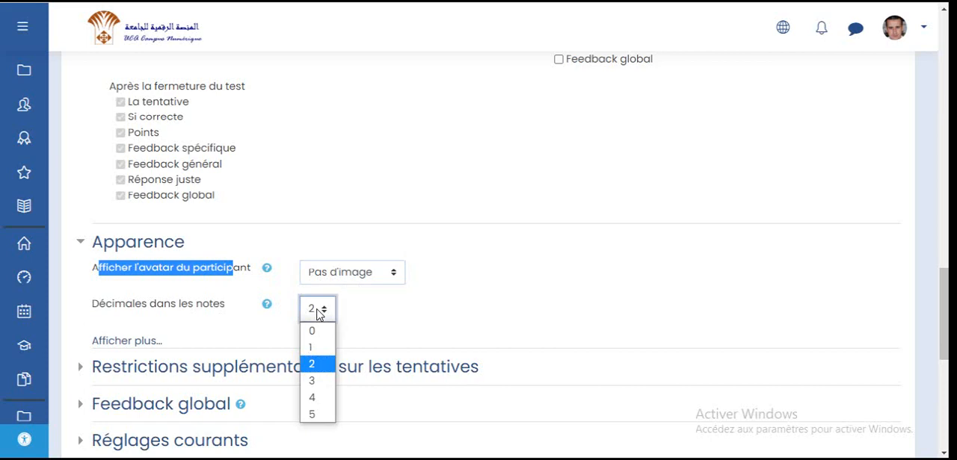
left_click(317, 381)
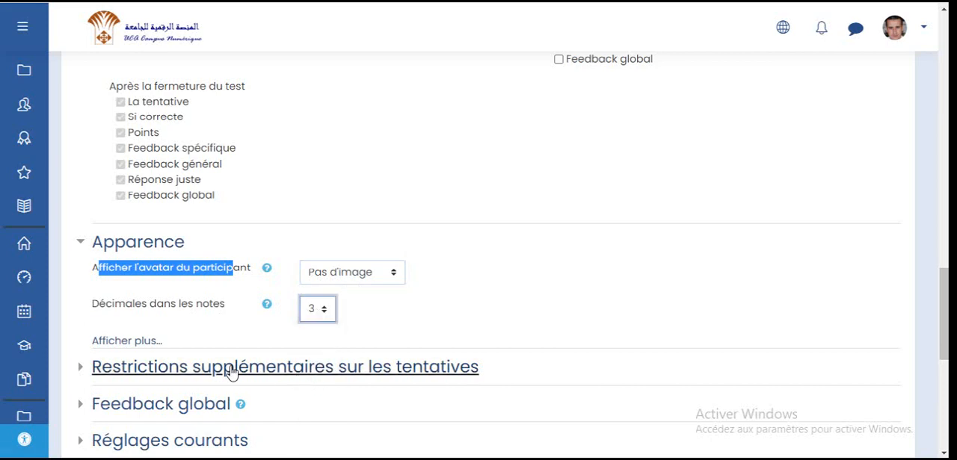
left_click(135, 341)
scroll(202, 314, "down", 1)
scroll(202, 314, "down", 2)
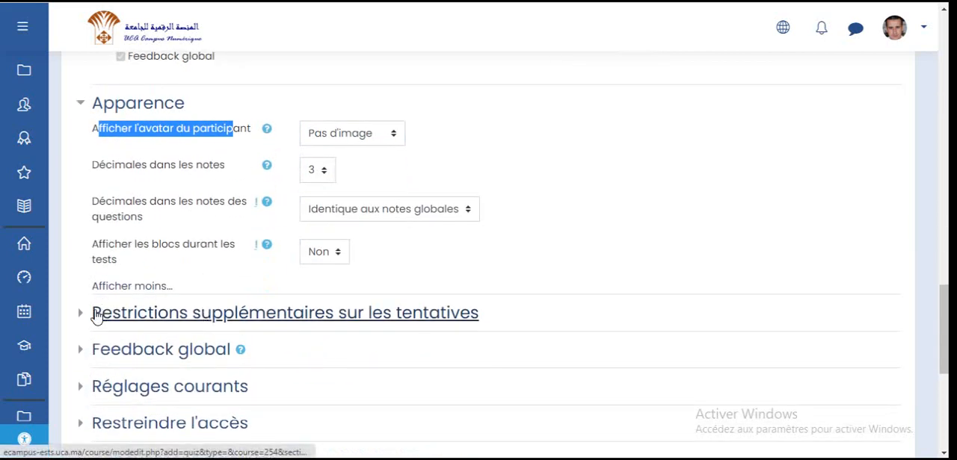
- In the extra attempt restrictions, enter the quiz access key required to start an attempt
left_click(206, 320)
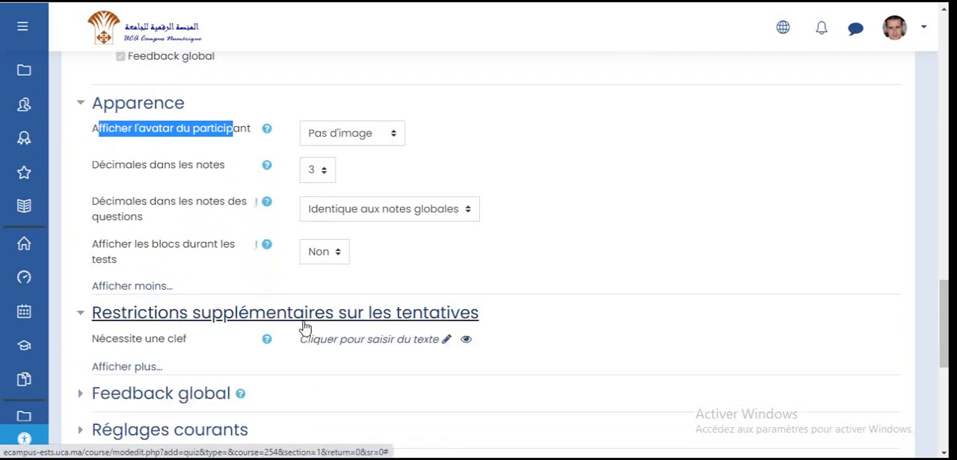
left_click(129, 367)
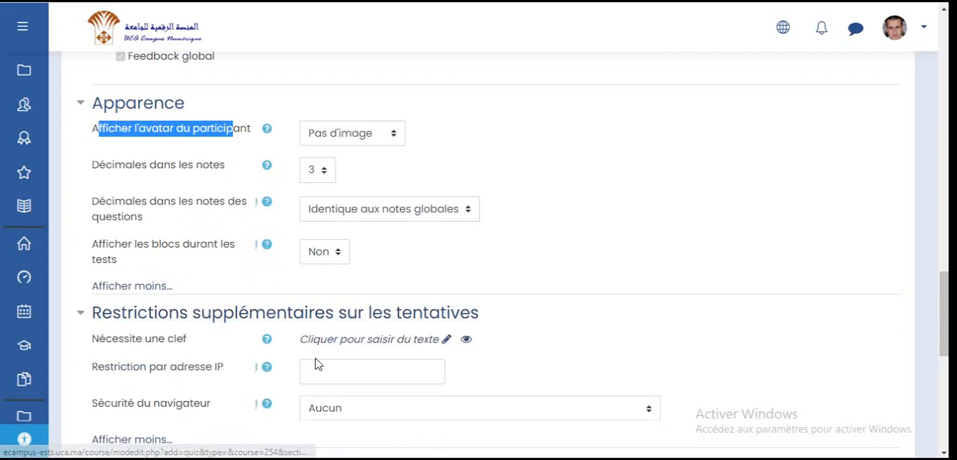
left_click(446, 340)
type("1234")
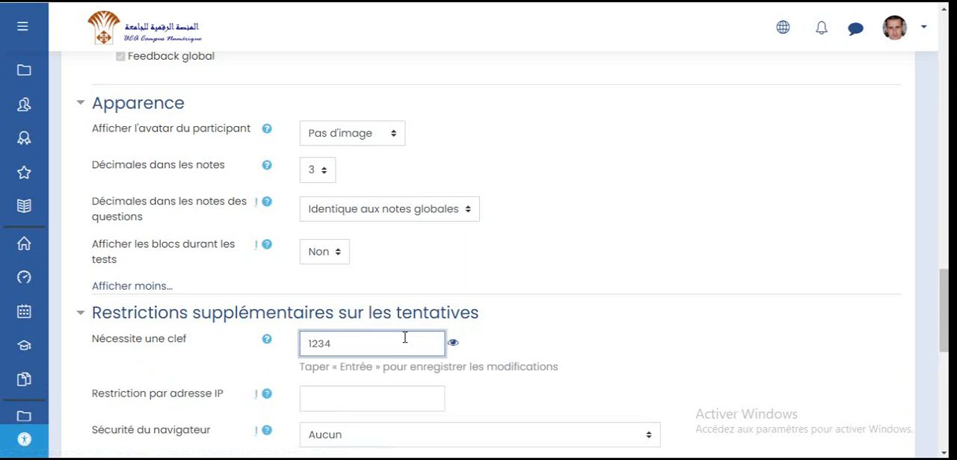
left_click(455, 346)
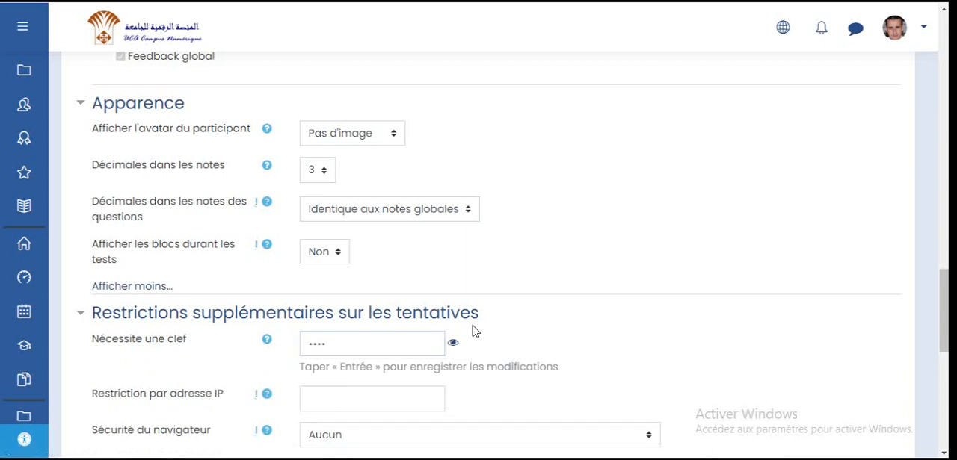
scroll(473, 328, "down", 1)
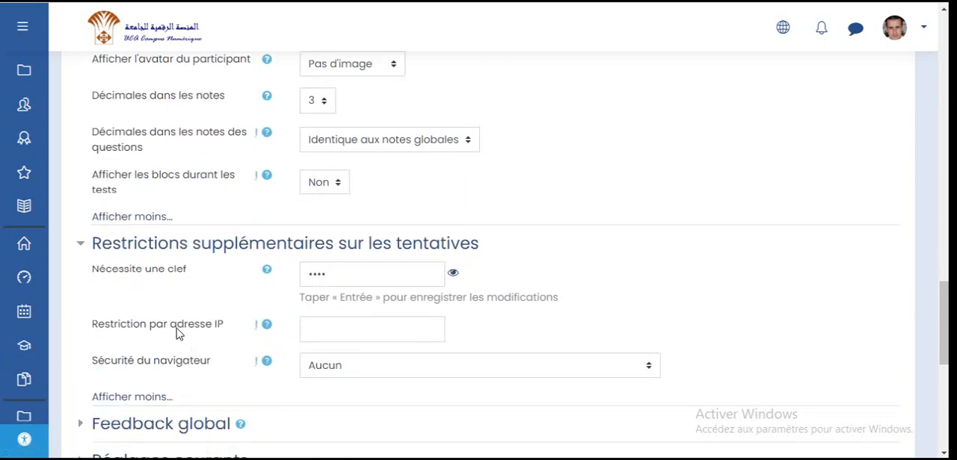
left_click_drag(171, 328, 177, 329)
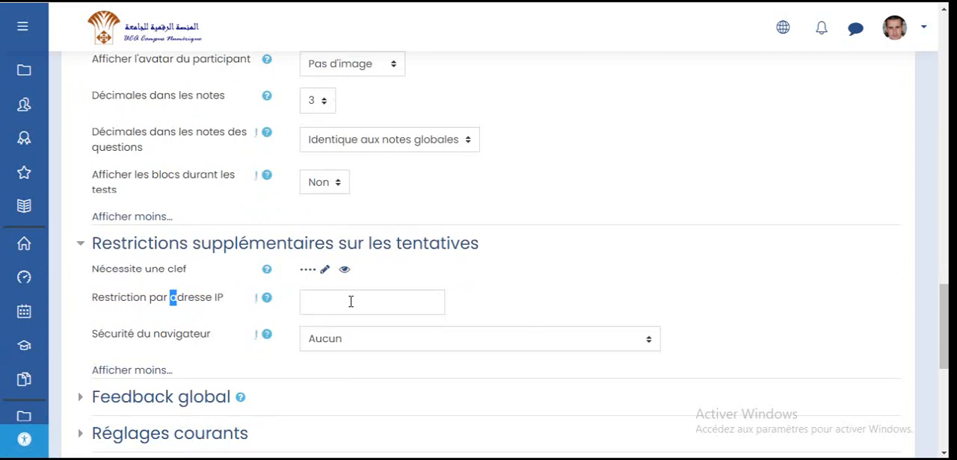
- Set browser security to Nouvelle fenêtre plein écran avec un peu de sécurité Javascript
scroll(352, 302, "down", 1)
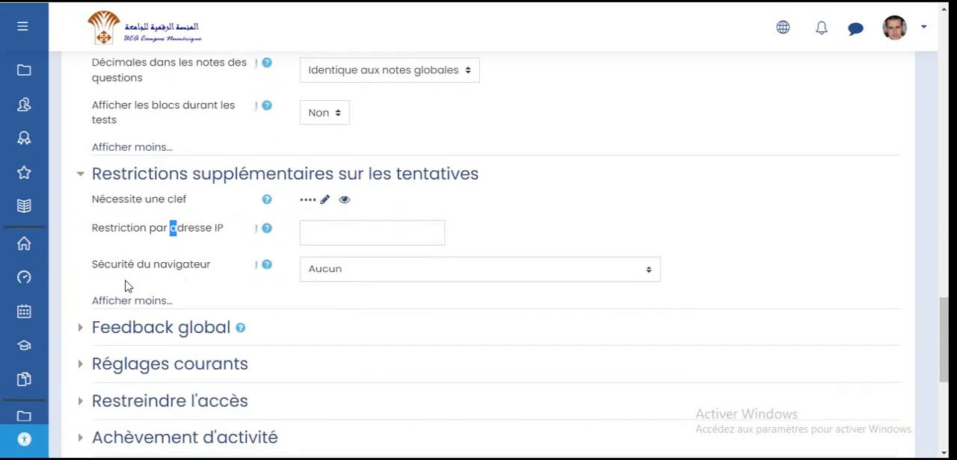
left_click_drag(97, 269, 199, 274)
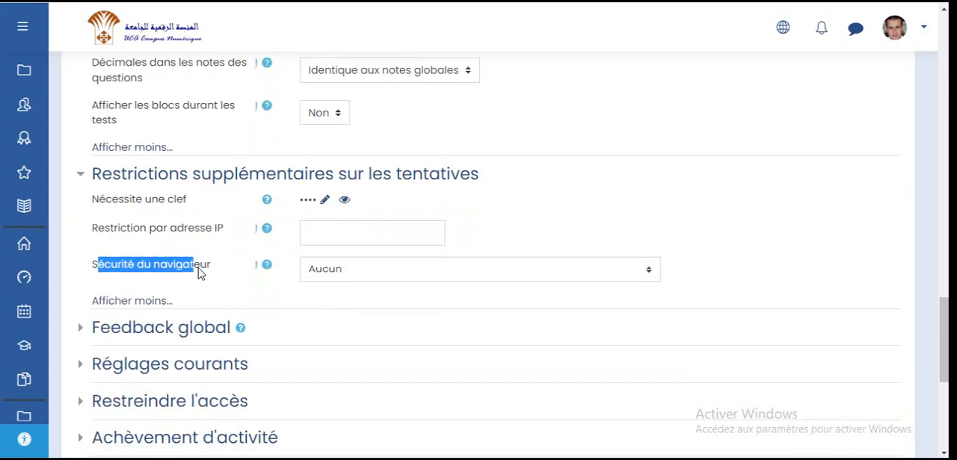
left_click(402, 276)
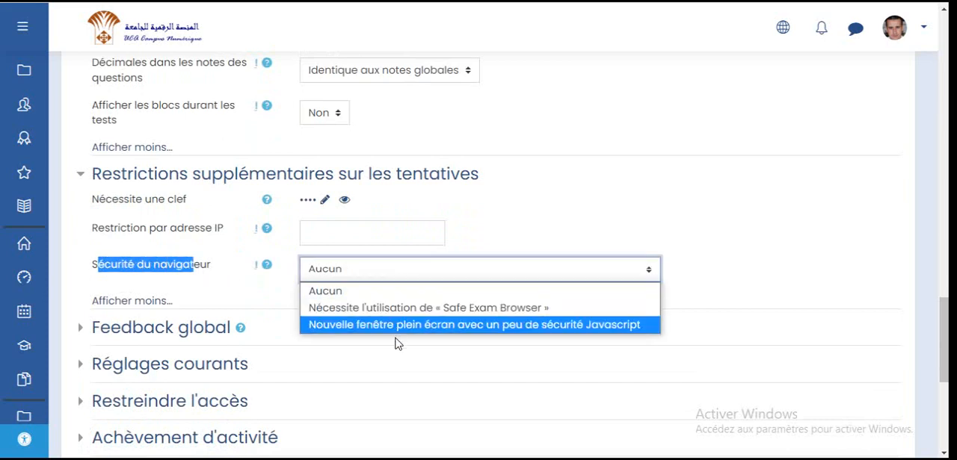
left_click(354, 326)
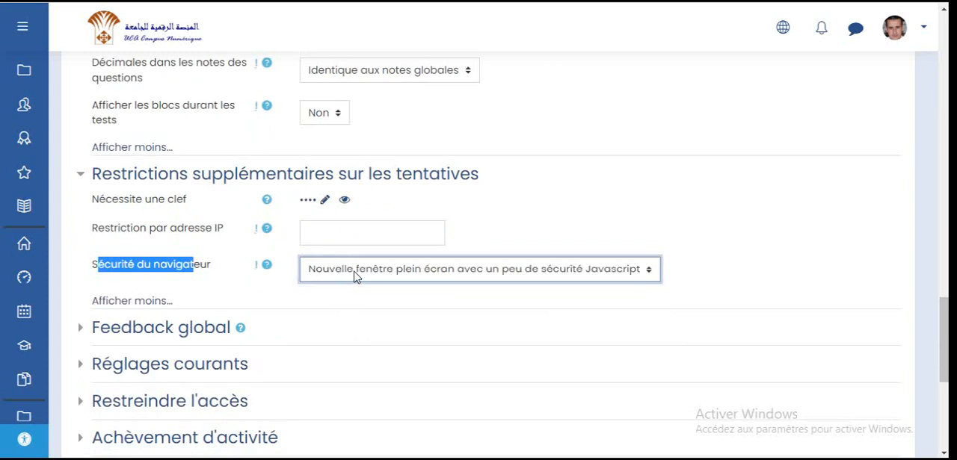
left_click(199, 277)
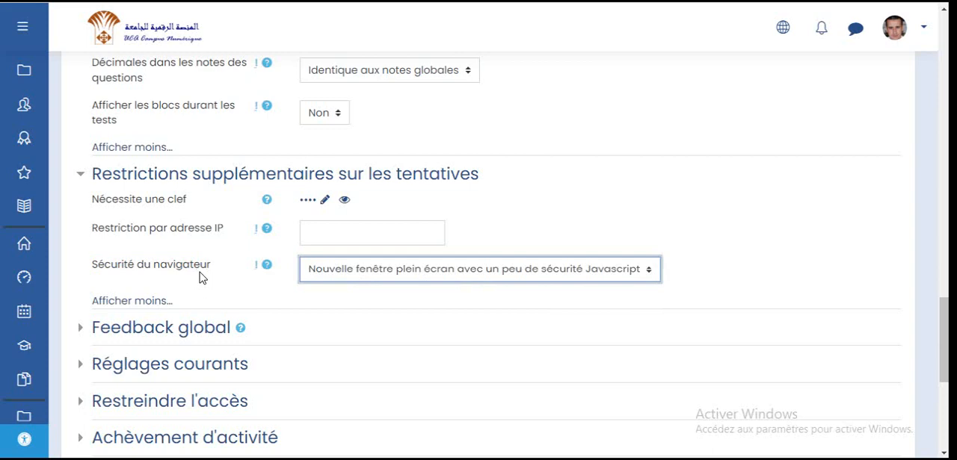
scroll(239, 228, "down", 1)
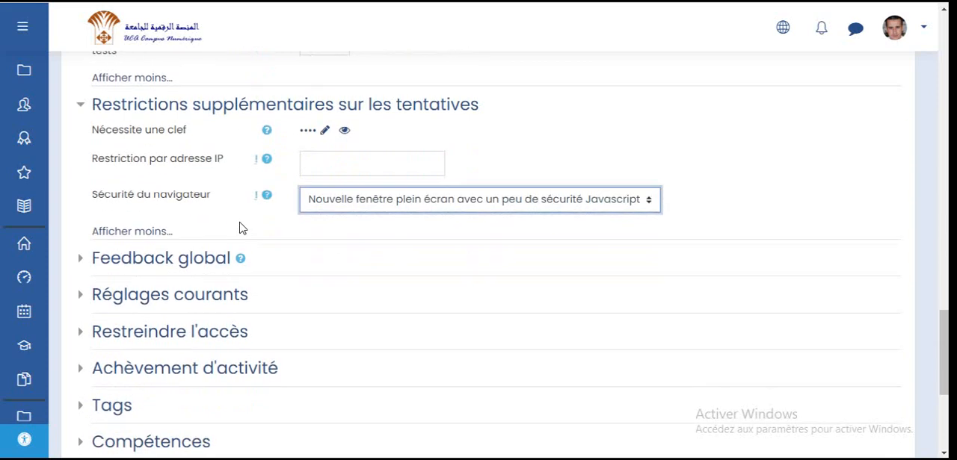
- Expand the Feedback global section and look through its grade boundary and feedback fields
left_click(186, 270)
scroll(267, 225, "down", 2)
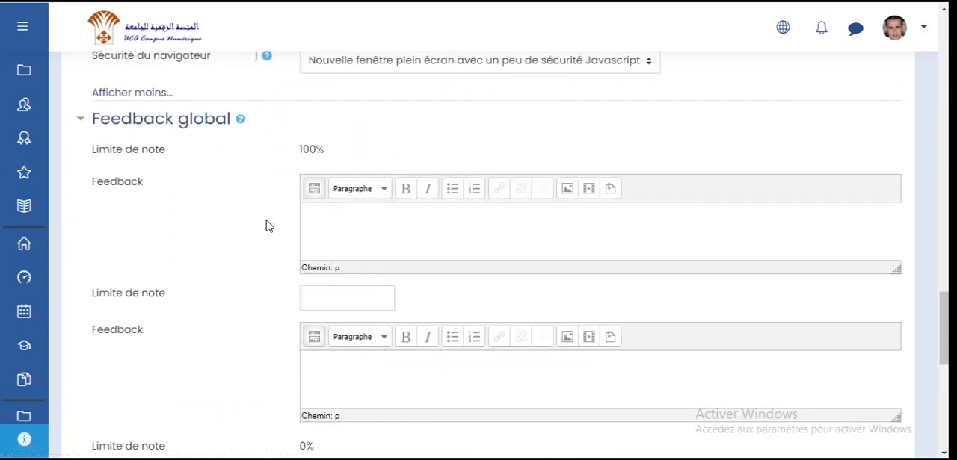
scroll(268, 225, "down", 2)
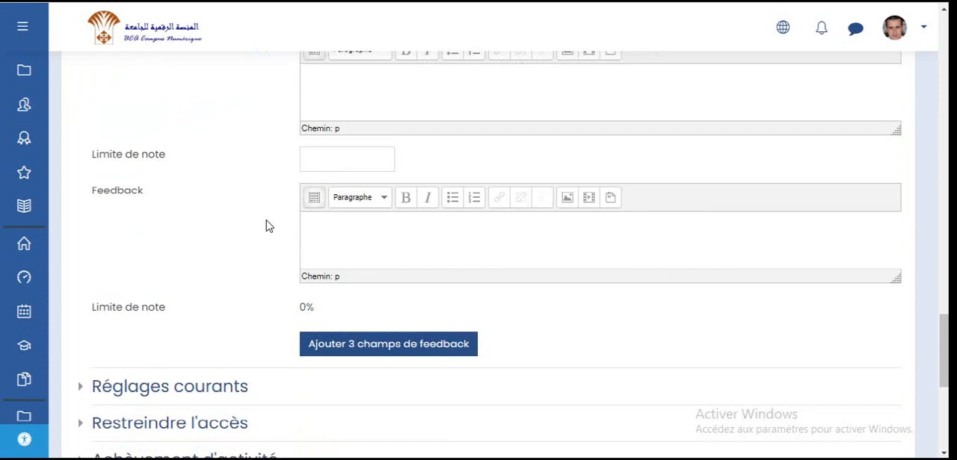
scroll(266, 226, "down", 2)
scroll(267, 226, "up", 3)
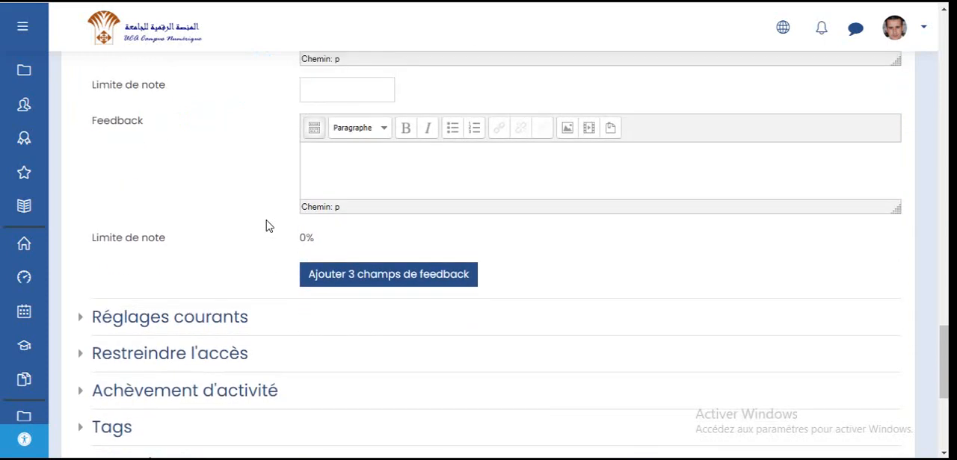
scroll(267, 225, "down", 4)
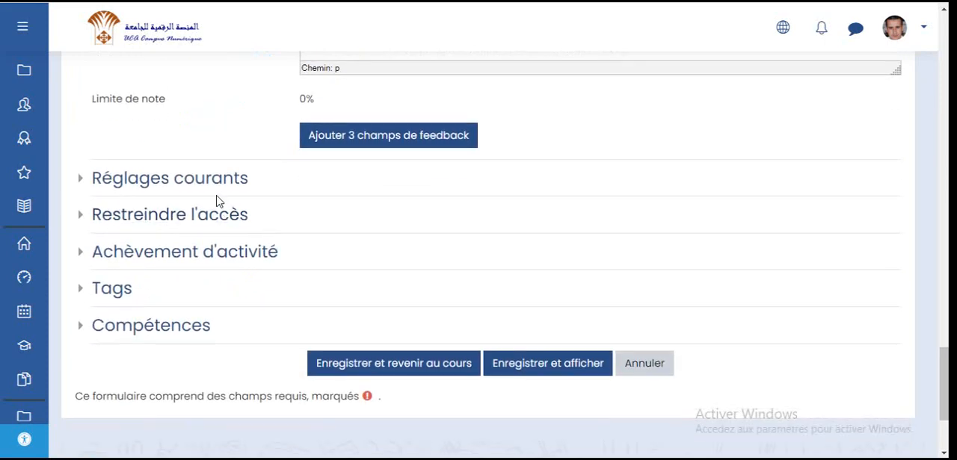
- In Réglages courants, set the quiz availability to Cacher pour les étudiants
left_click(217, 190)
left_click_drag(115, 209, 178, 207)
left_click(364, 212)
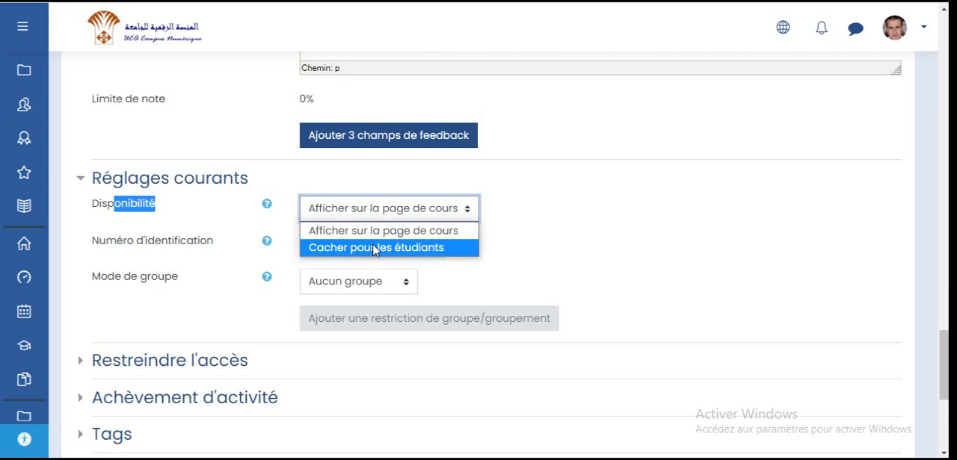
left_click(373, 250)
left_click(360, 211)
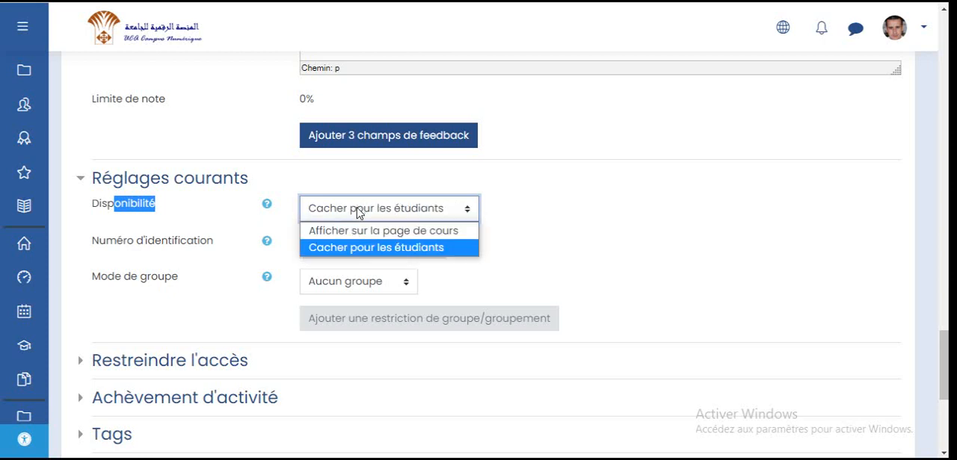
left_click(355, 254)
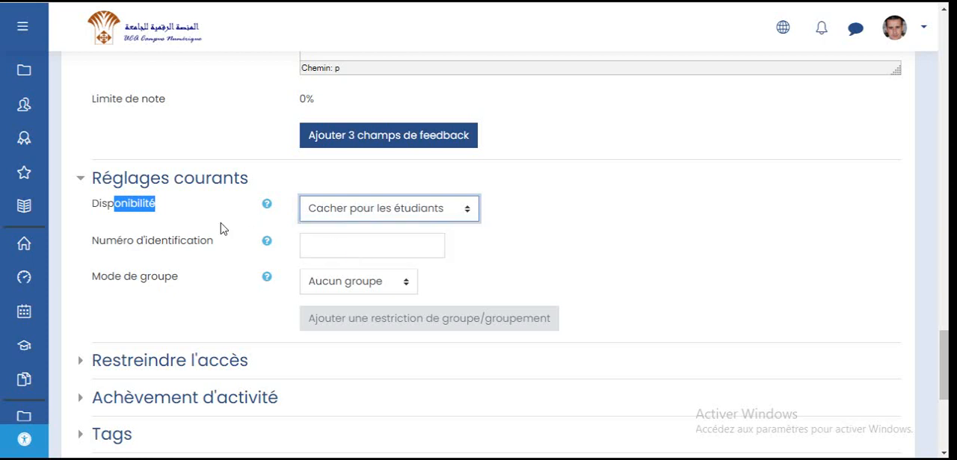
left_click(135, 208)
scroll(221, 210, "down", 1)
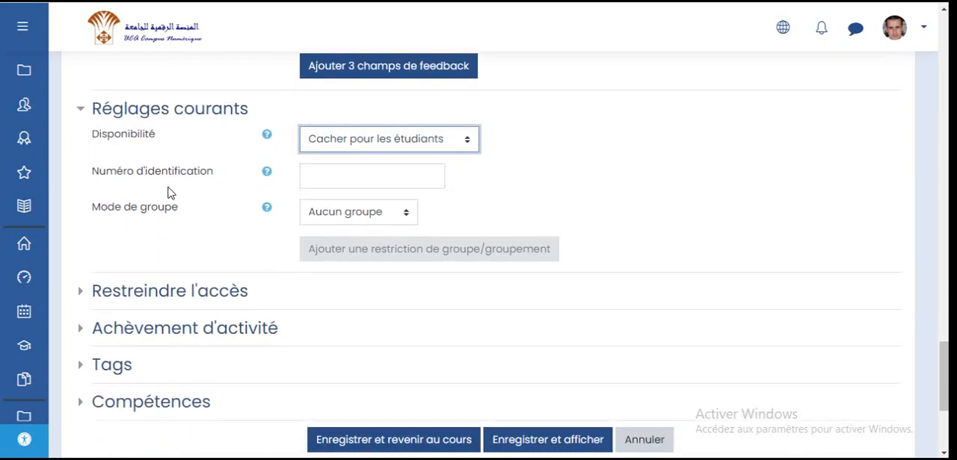
scroll(161, 209, "down", 1)
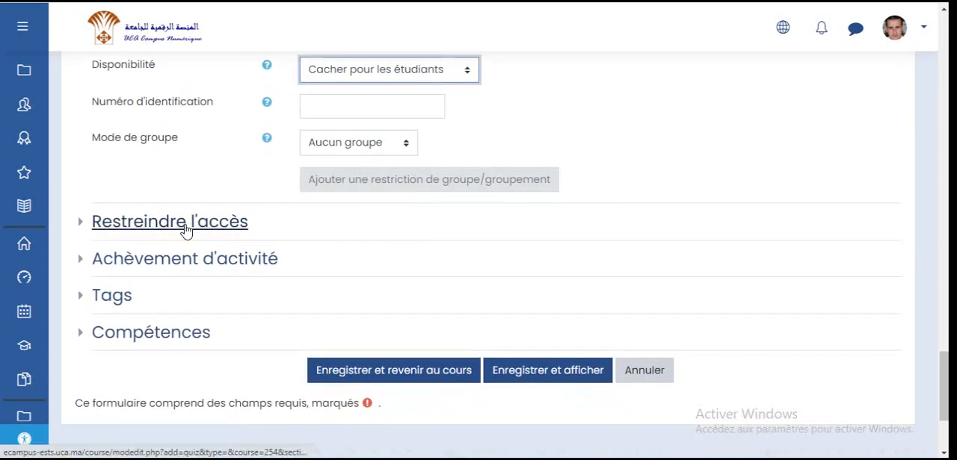
- Open the access restrictions section, then save the quiz settings and display the quiz
left_click(243, 225)
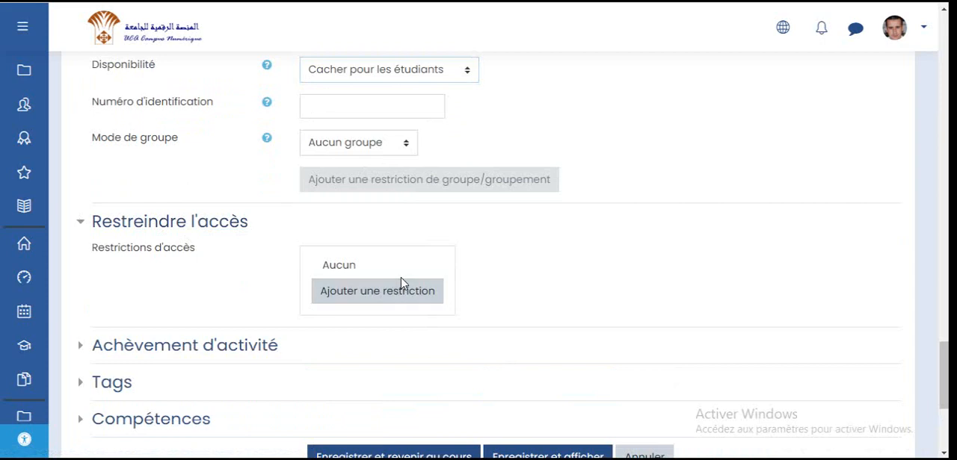
scroll(500, 304, "down", 2)
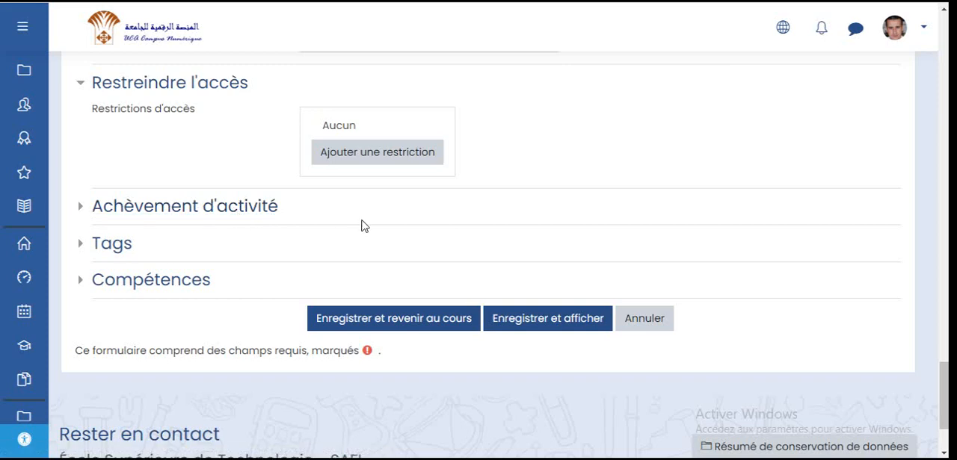
scroll(361, 225, "up", 3)
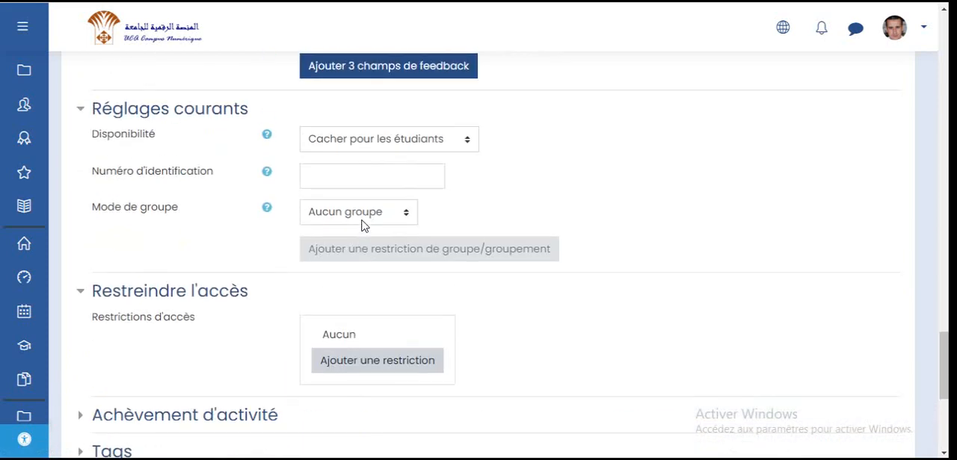
scroll(361, 225, "down", 4)
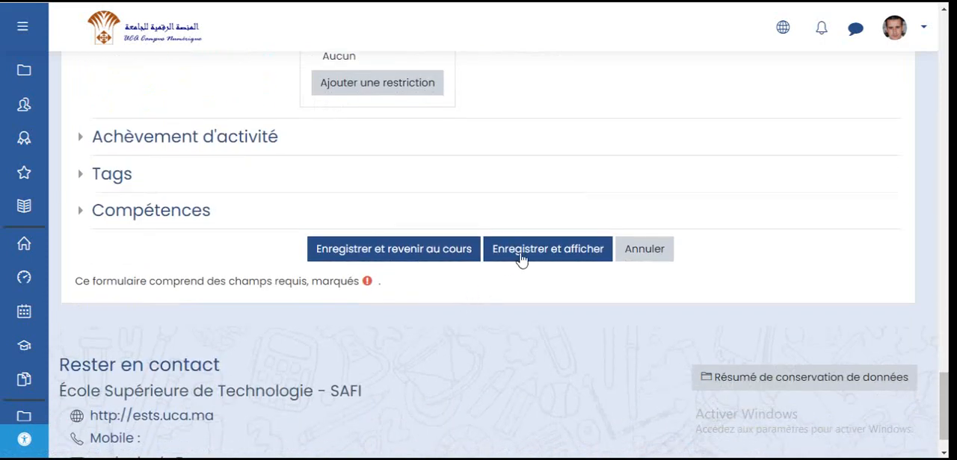
left_click(538, 254)
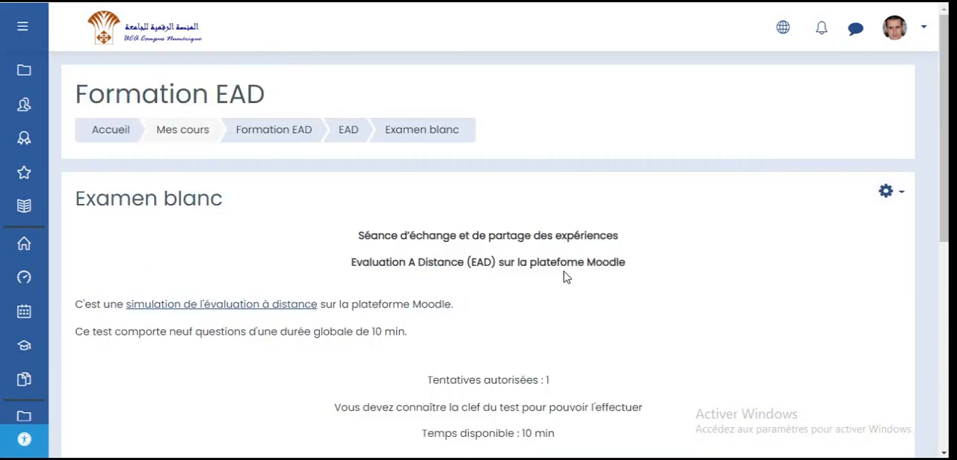
- Go back to the EAD course section and reopen the Examen blanc quiz page to check it
scroll(565, 277, "down", 2)
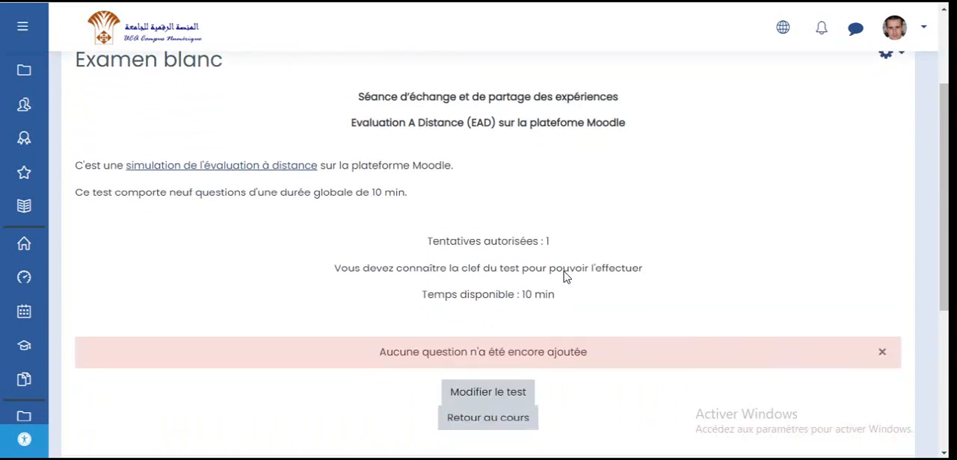
scroll(565, 277, "up", 2)
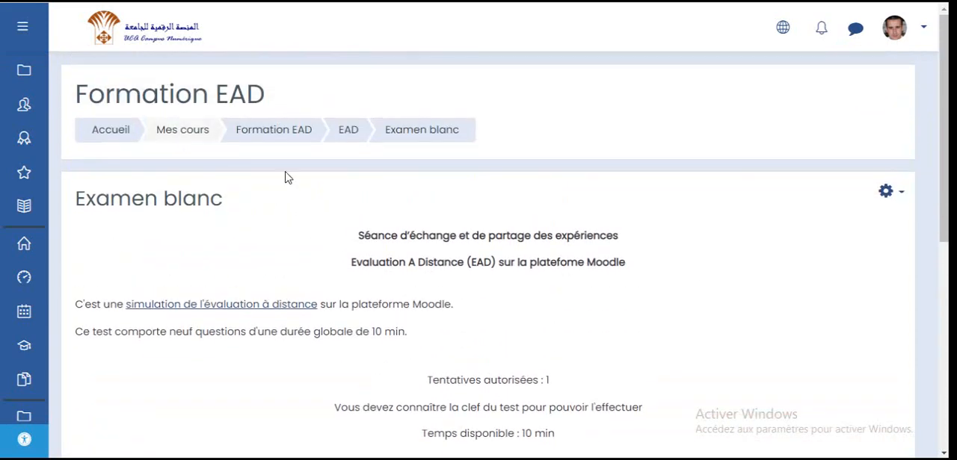
left_click(348, 136)
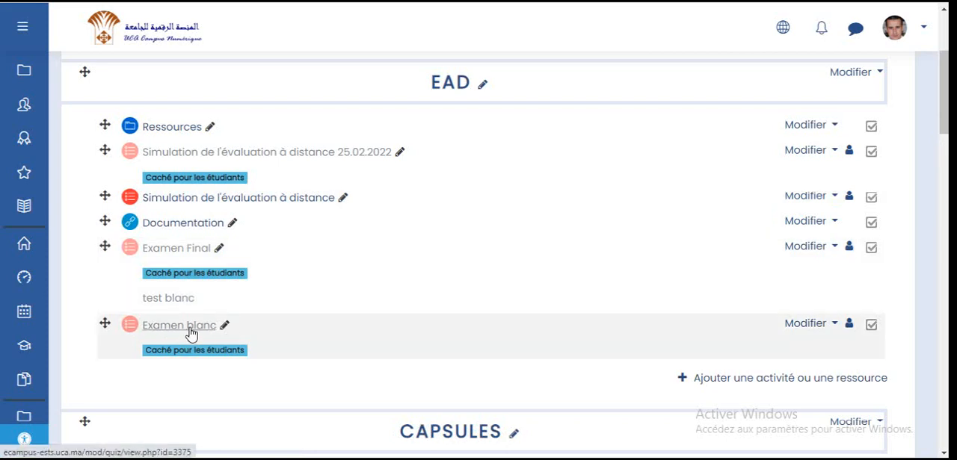
left_click(189, 333)
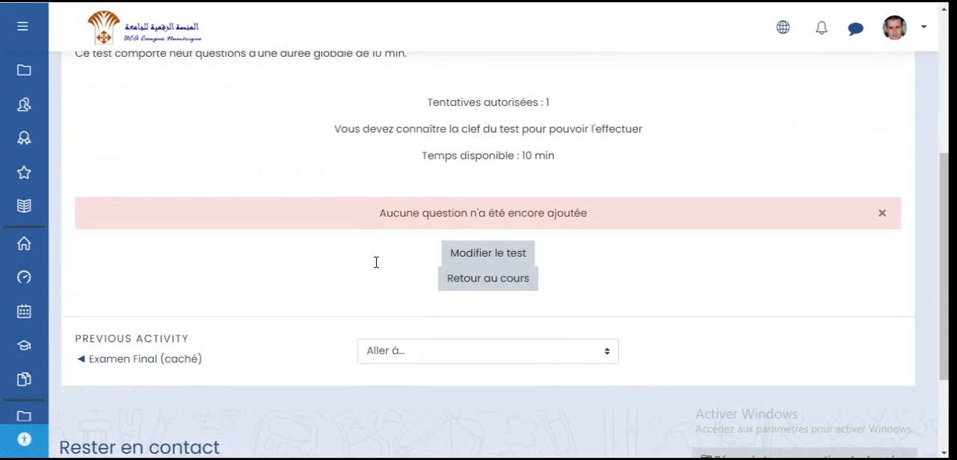
scroll(376, 262, "up", 2)
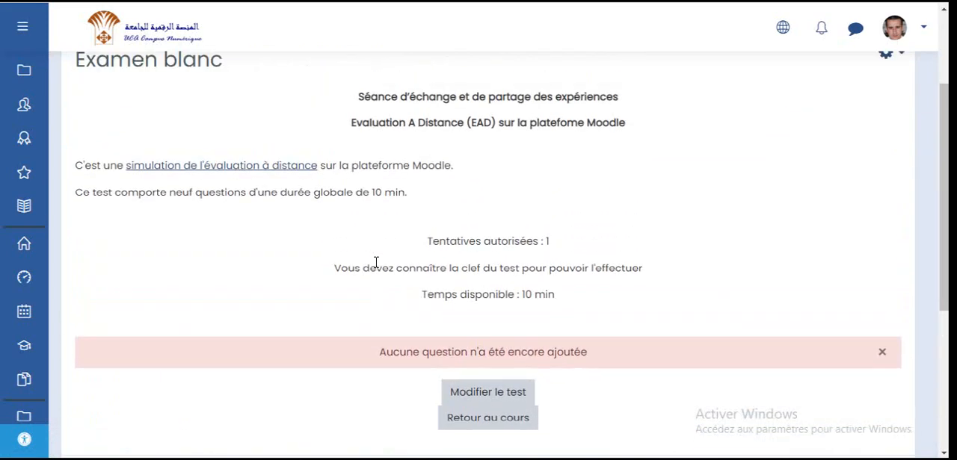